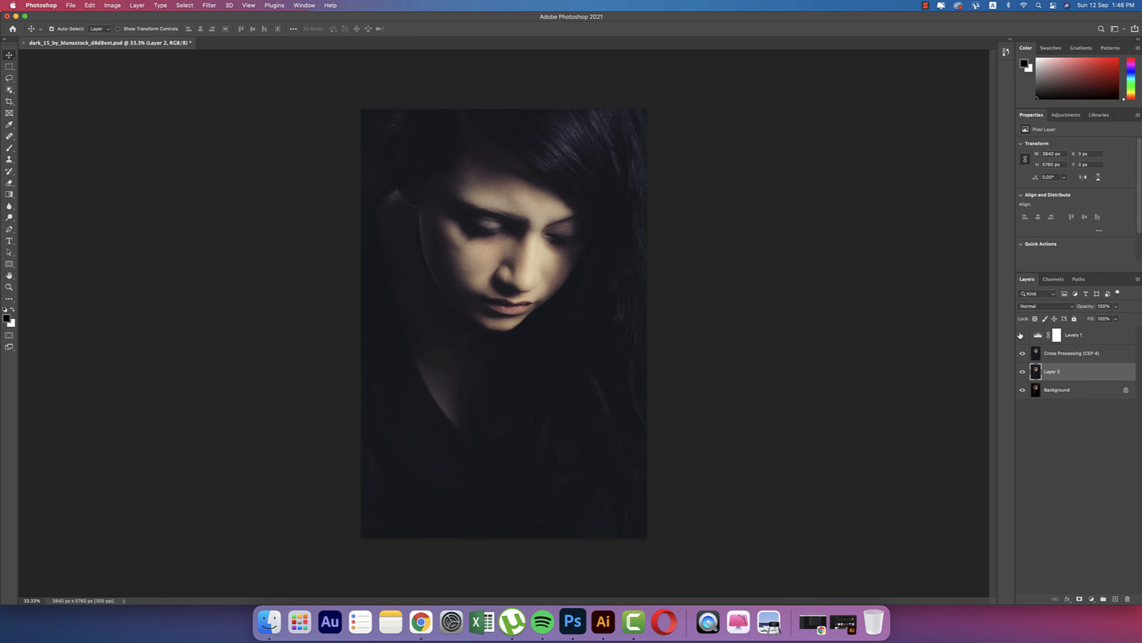
# Open the image dark_15_by_blunastock_d8d8xnt.jpeg and duplicate its Background layer
pyautogui.click(1092, 334)
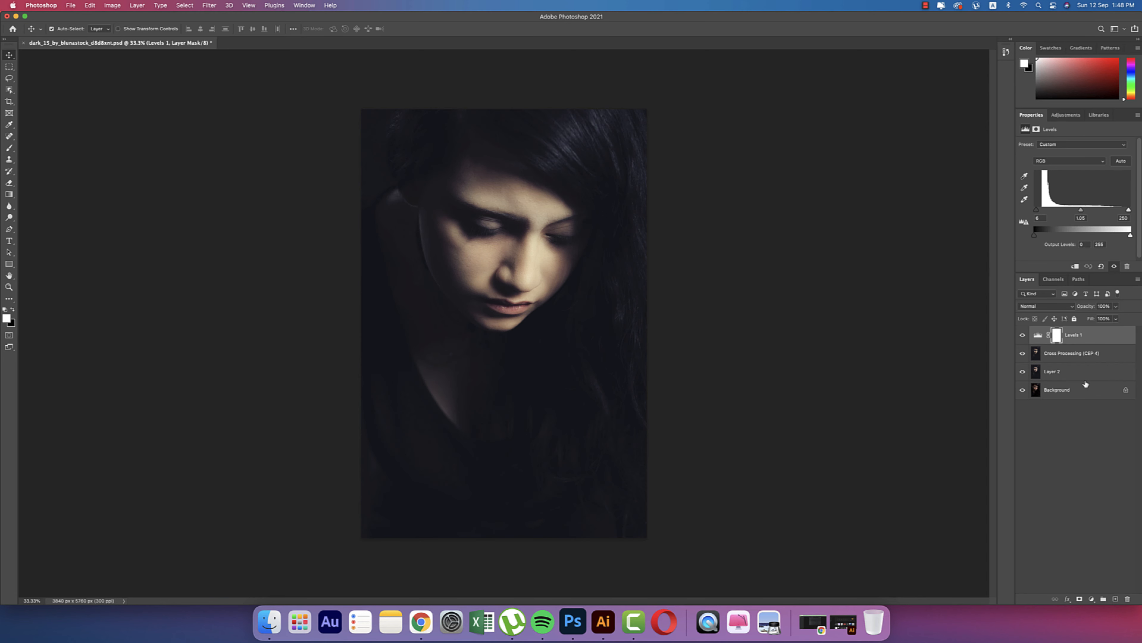
pyautogui.click(13, 28)
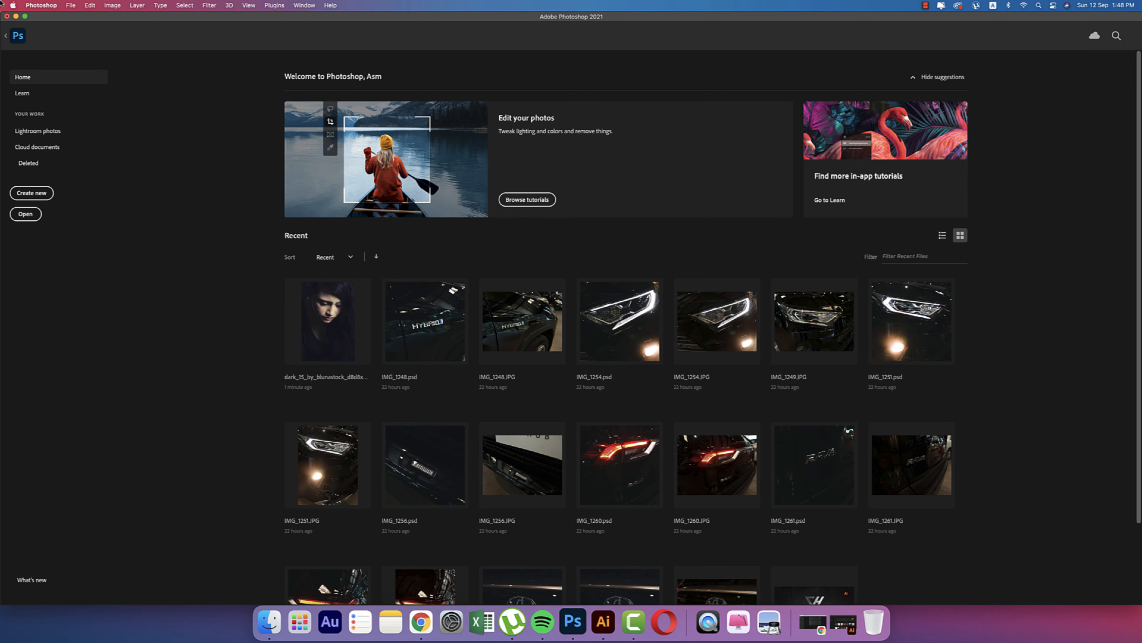
pyautogui.click(25, 213)
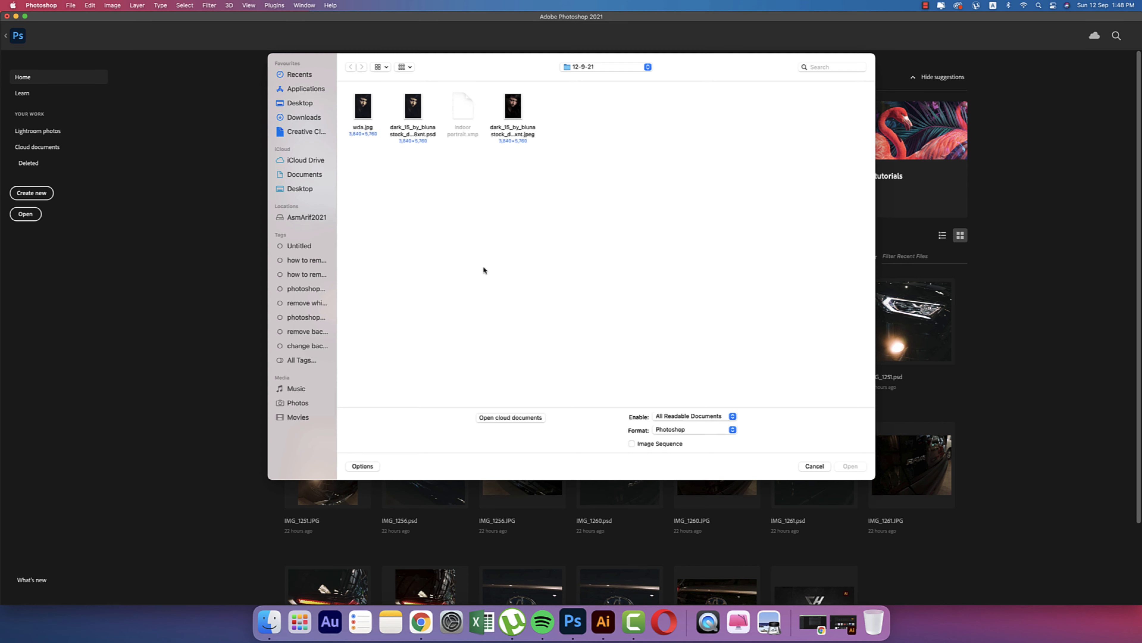
pyautogui.doubleClick(522, 117)
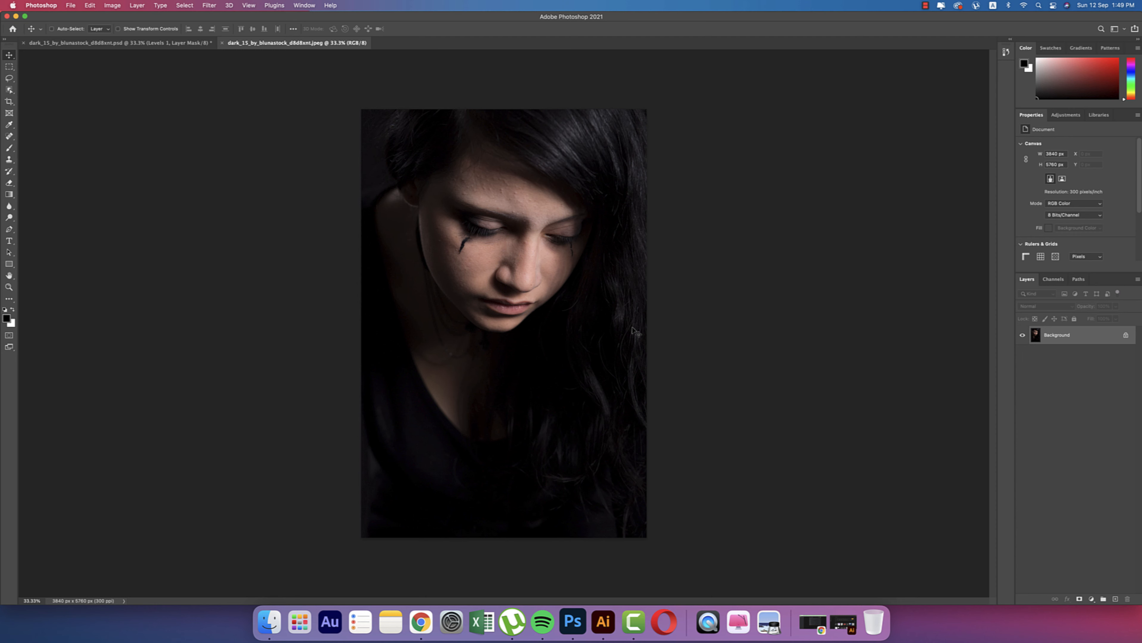
pyautogui.press('super+j')
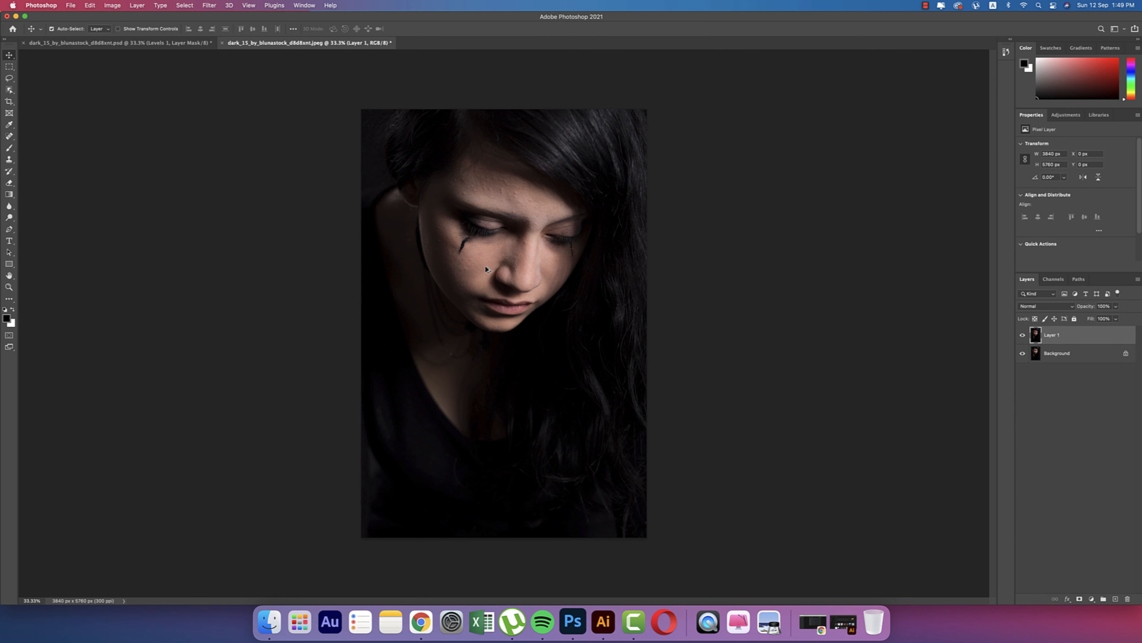
# Remove the black makeup streak and smudge under the nearer eye with an enlarged Spot Healing Brush
pyautogui.scroll(1, 467, 236)
pyautogui.scroll(5, 468, 237)
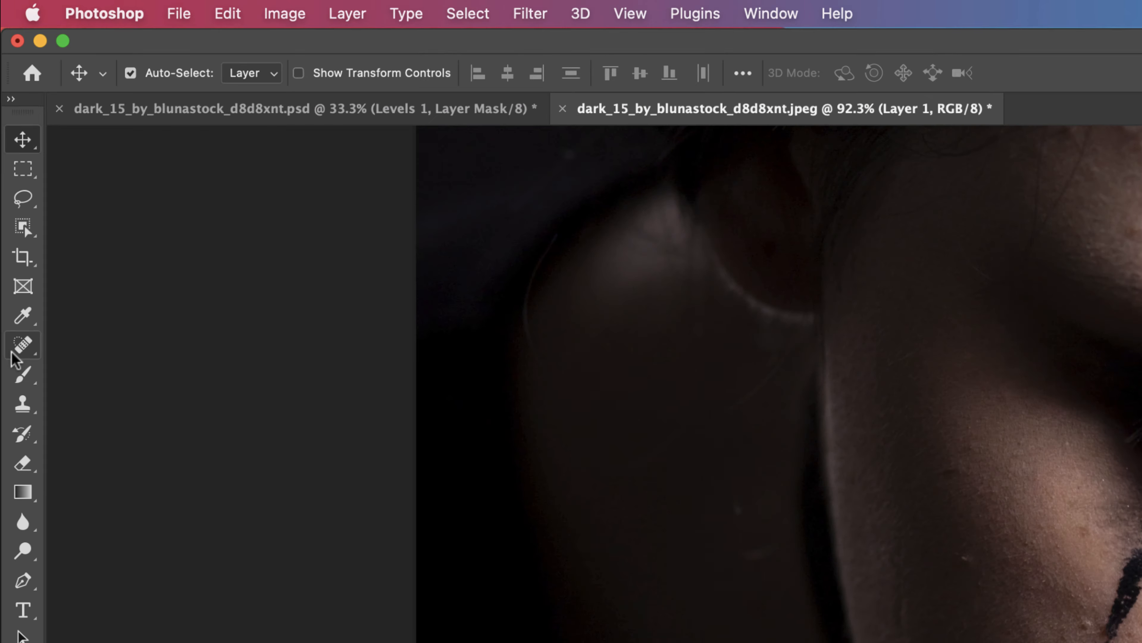
pyautogui.click(9, 136)
pyautogui.click(68, 363)
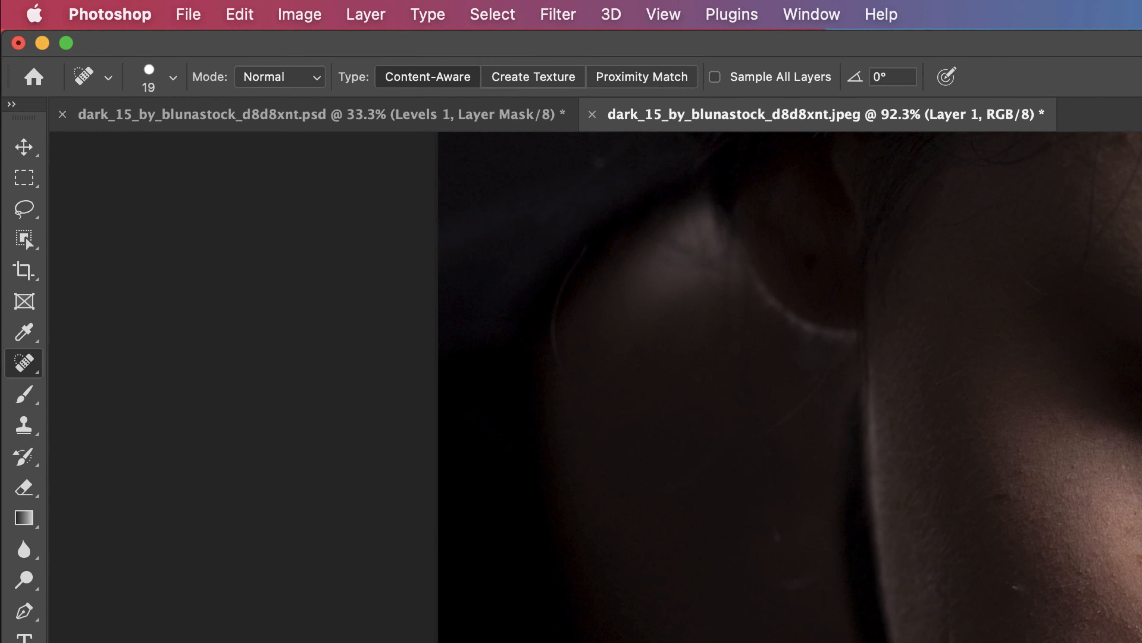
pyautogui.press(']')
pyautogui.press(']')
pyautogui.press(']')
pyautogui.press(']')
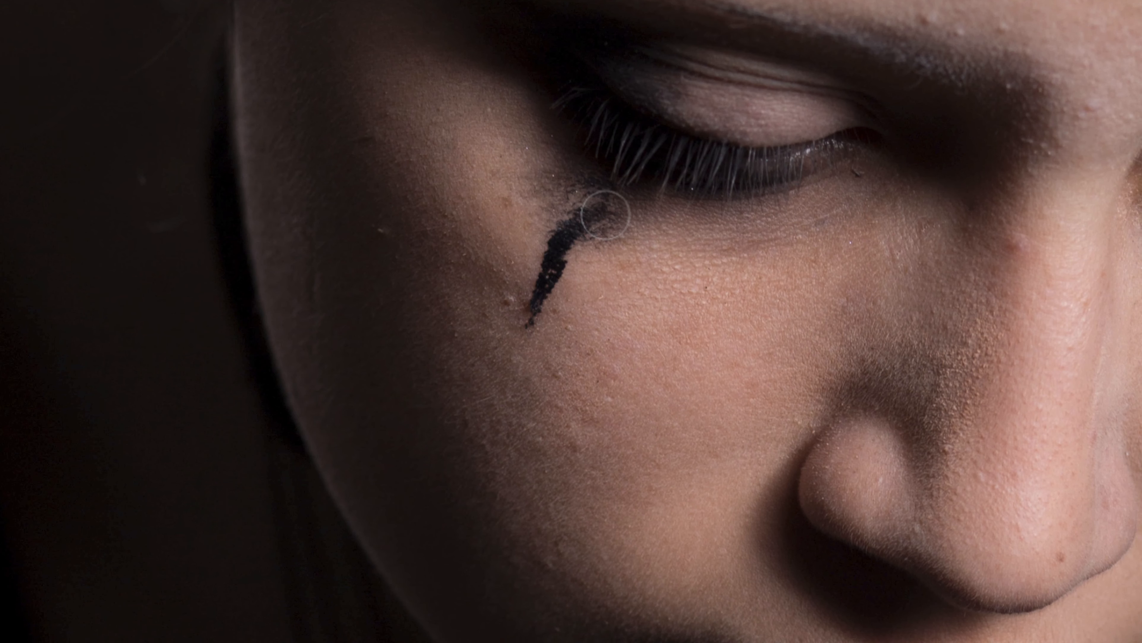
pyautogui.moveTo(614, 200); pyautogui.dragTo(541, 295)
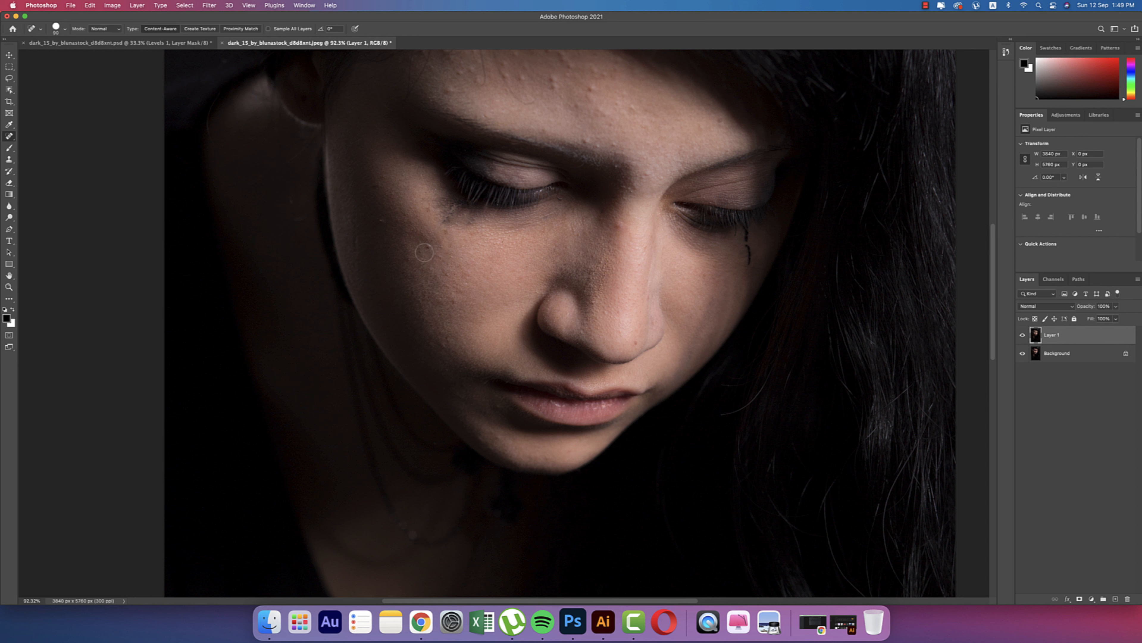
pyautogui.moveTo(443, 198); pyautogui.dragTo(468, 219)
# Remove the dark makeup streak under the other eye with a smaller Spot Healing Brush
pyautogui.moveTo(747, 238)
pyautogui.mouseDown()
pyautogui.moveTo(747, 265)
pyautogui.moveTo(750, 242)
pyautogui.mouseUp()
pyautogui.press('[')
pyautogui.press('[')
pyautogui.press('[')
pyautogui.click(746, 232)
pyautogui.moveTo(746, 232)
pyautogui.mouseDown()
pyautogui.moveTo(747, 270)
pyautogui.moveTo(766, 271)
pyautogui.mouseUp()
# Heal the small blemishes on the nose, around the nearer eye and across the cheek
pyautogui.click(619, 227)
pyautogui.click(445, 233)
pyautogui.click(425, 207)
pyautogui.moveTo(445, 244); pyautogui.dragTo(451, 249)
pyautogui.moveTo(380, 220); pyautogui.dragTo(385, 226)
pyautogui.click(375, 186)
pyautogui.click(452, 299)
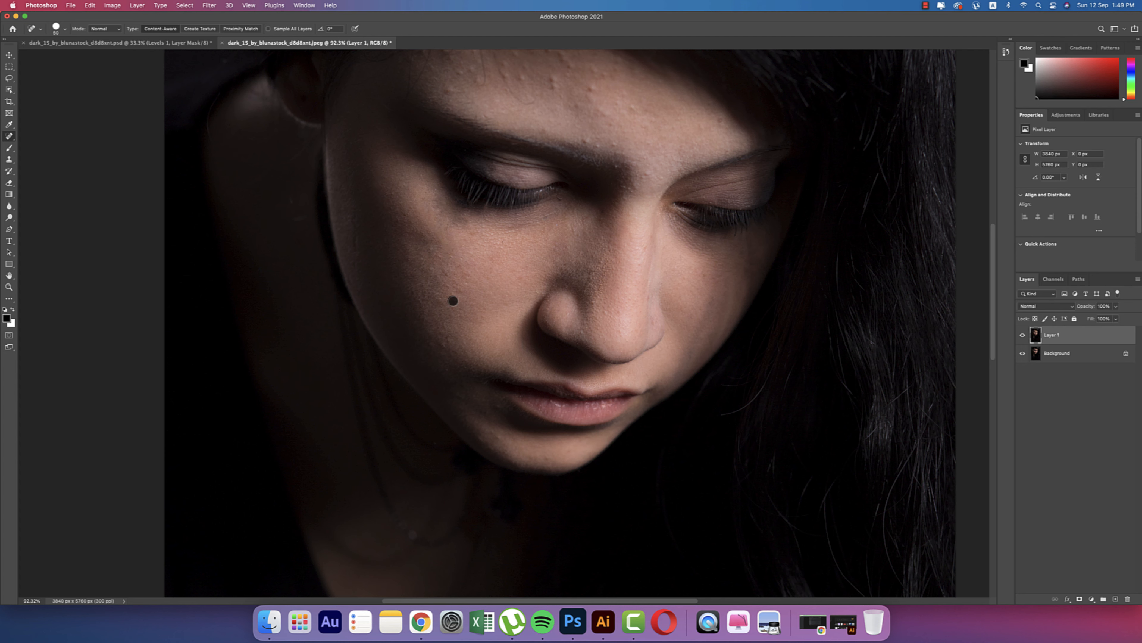
pyautogui.click(452, 271)
pyautogui.click(448, 343)
# Heal the bumps and blemishes across the forehead with the Spot Healing Brush, and fit the whole image in view
pyautogui.scroll(5, 416, 190)
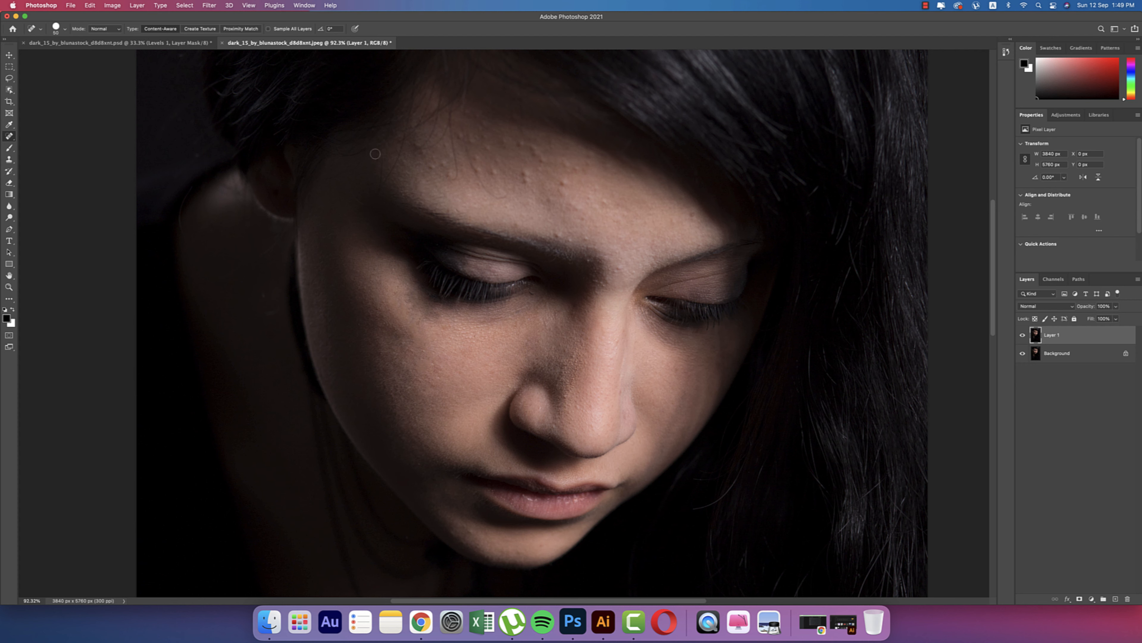
pyautogui.click(432, 167)
pyautogui.moveTo(441, 166); pyautogui.dragTo(444, 160)
pyautogui.click(415, 148)
pyautogui.click(426, 154)
pyautogui.click(447, 179)
pyautogui.click(447, 150)
pyautogui.click(481, 123)
pyautogui.moveTo(466, 111)
pyautogui.mouseDown()
pyautogui.moveTo(491, 158)
pyautogui.moveTo(480, 182)
pyautogui.moveTo(471, 163)
pyautogui.moveTo(487, 190)
pyautogui.moveTo(511, 198)
pyautogui.moveTo(480, 171)
pyautogui.mouseUp()
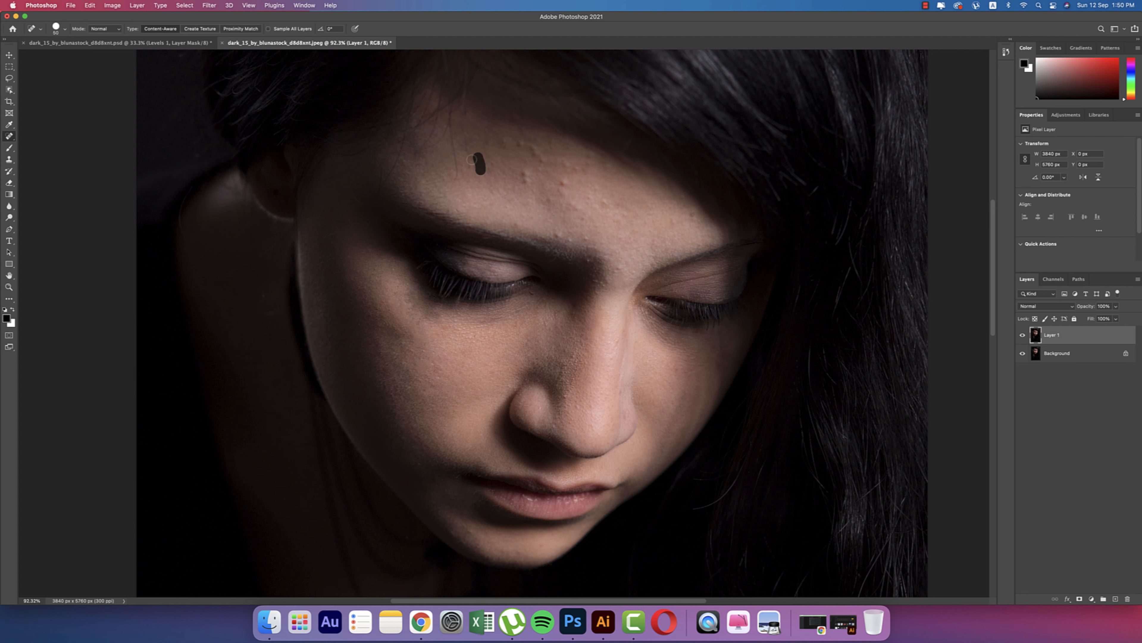
pyautogui.click(518, 145)
pyautogui.click(491, 168)
pyautogui.click(526, 175)
pyautogui.click(533, 150)
pyautogui.click(553, 195)
pyautogui.click(561, 236)
pyautogui.click(678, 371)
pyautogui.press('super+0')
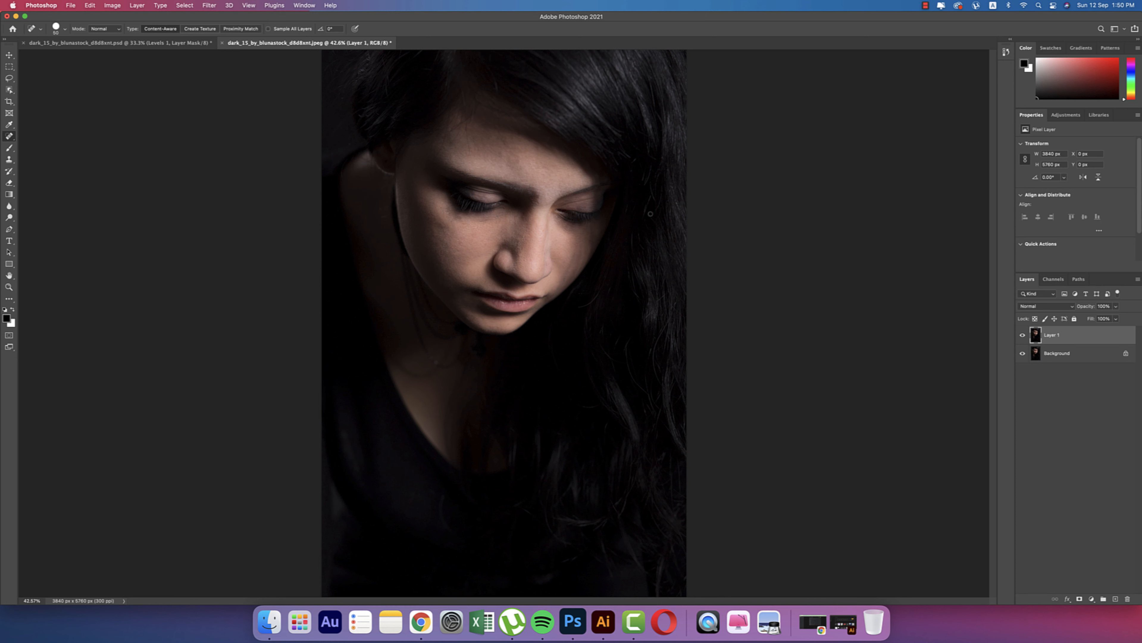
# Apply the Skin Smoothing neural filter to a new layer with lower blur and higher smoothness
pyautogui.click(9, 56)
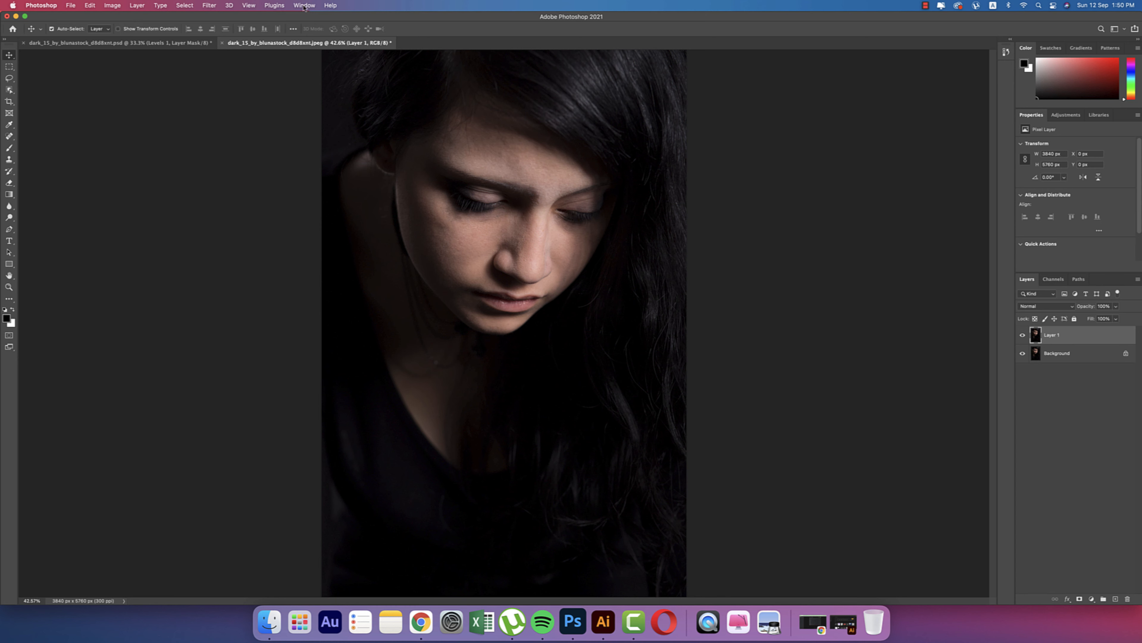
pyautogui.click(210, 5)
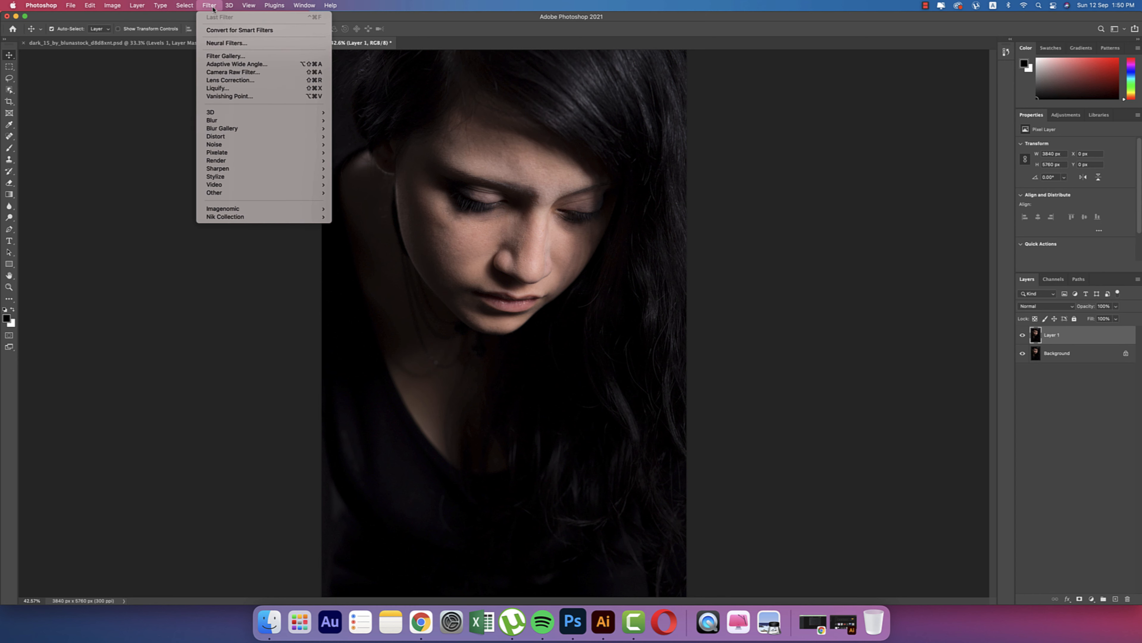
pyautogui.click(230, 44)
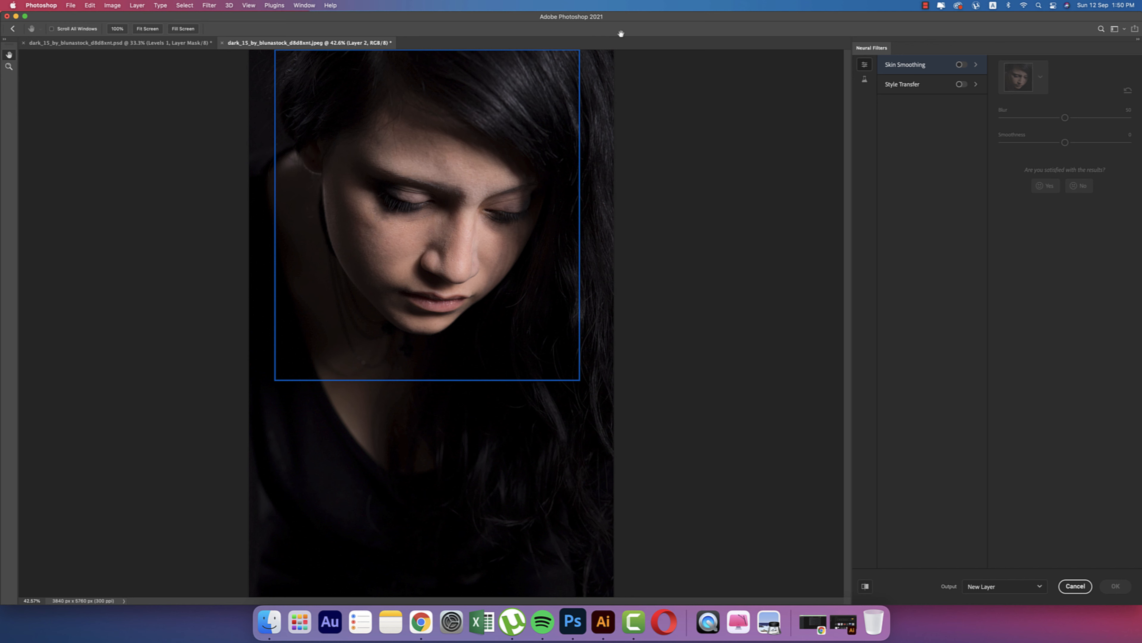
pyautogui.click(961, 65)
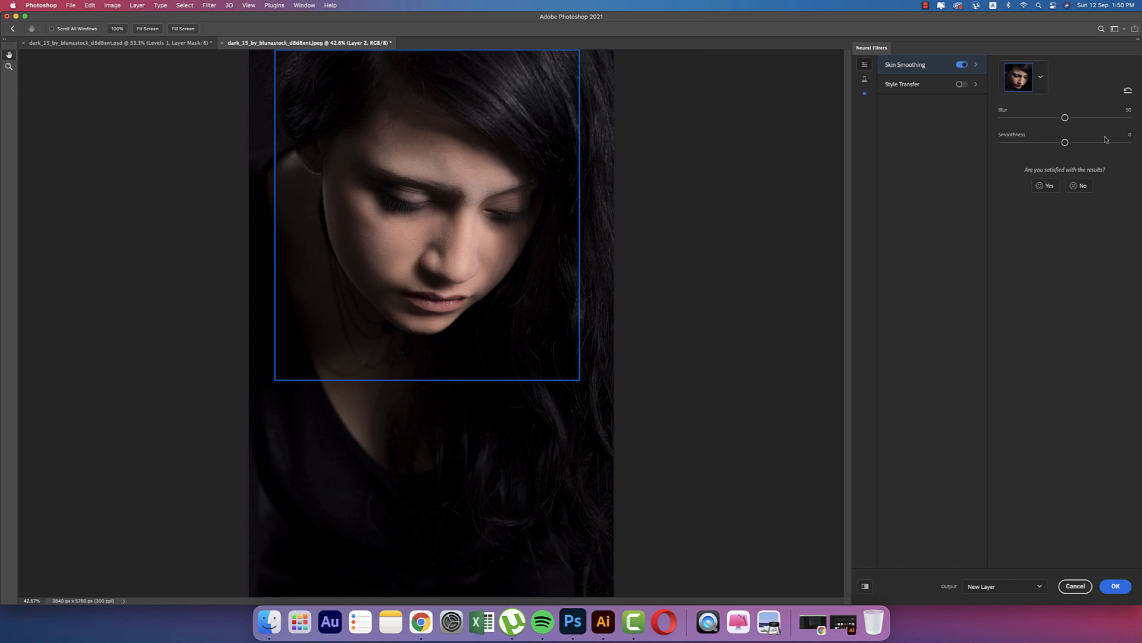
pyautogui.moveTo(1066, 123); pyautogui.dragTo(1105, 143)
pyautogui.moveTo(1056, 118); pyautogui.dragTo(1043, 117)
pyautogui.click(1116, 584)
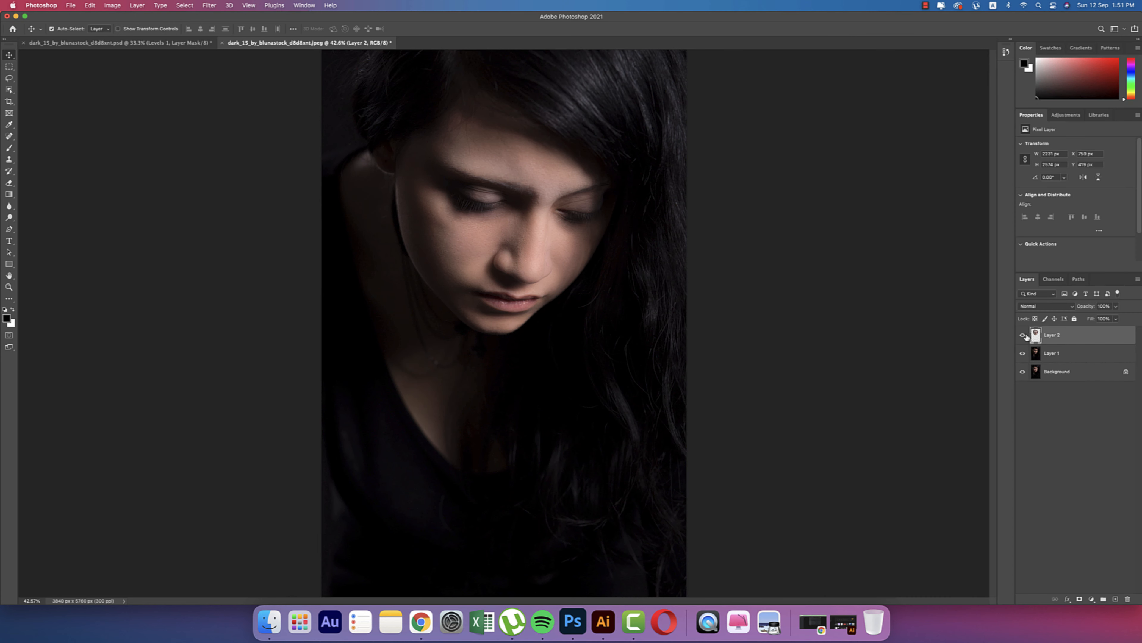
# Merge the skin-smoothed layer with Layer 1 and toggle the merged layer's visibility to compare it with the original
pyautogui.keyDown('shift'); pyautogui.click(1089, 359); pyautogui.keyUp('shift')
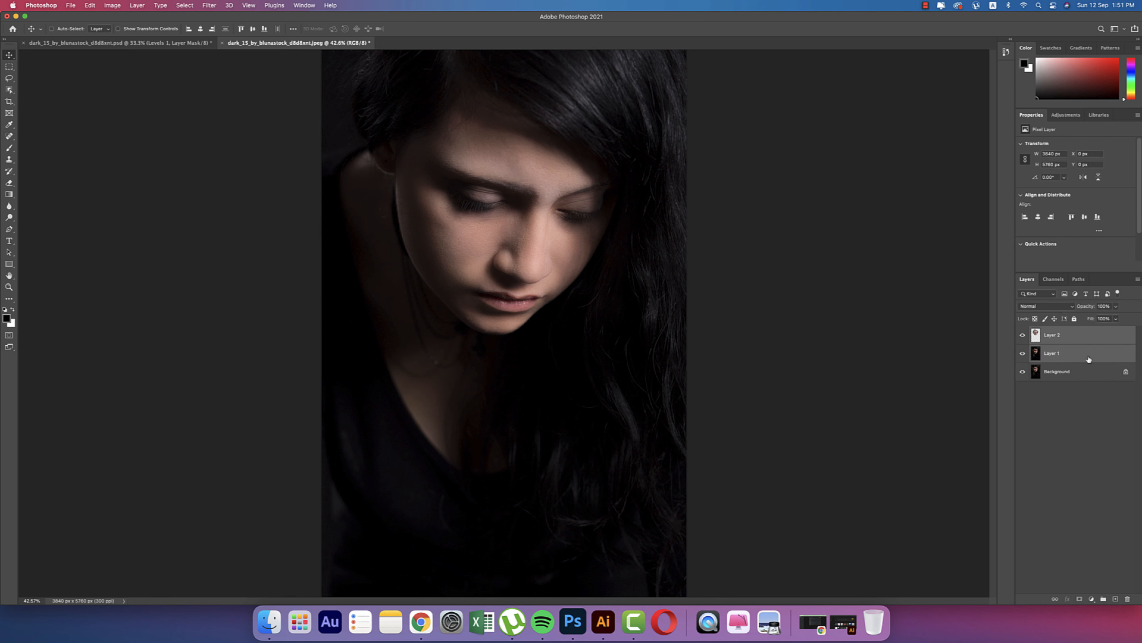
pyautogui.press('super+e')
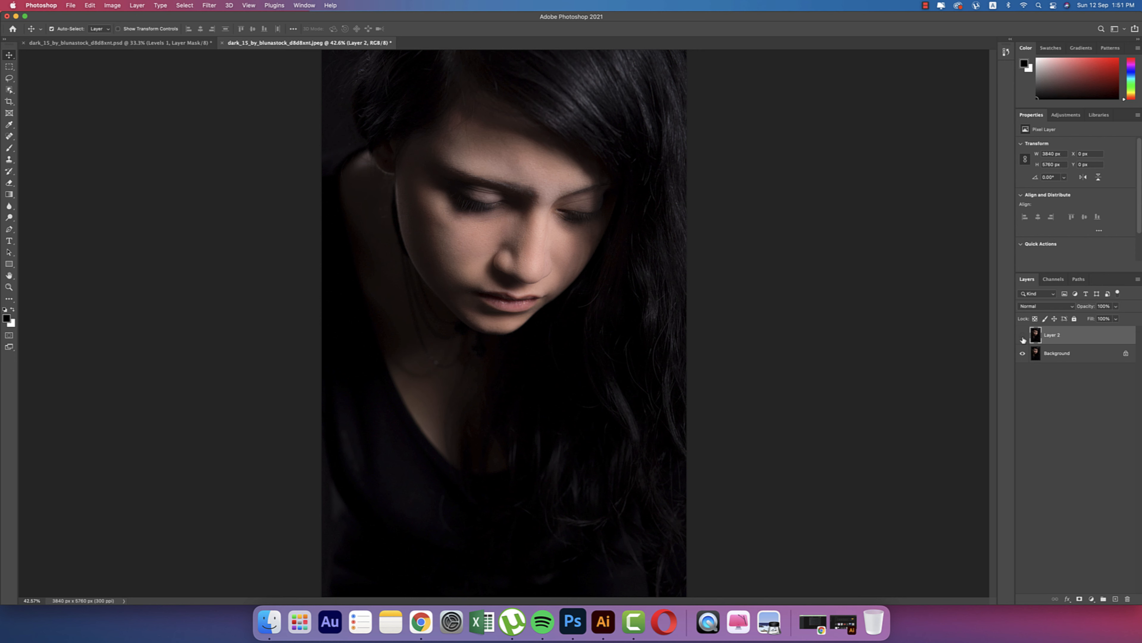
pyautogui.click(1023, 338)
pyautogui.click(1023, 337)
# Load the indoor portrait.xmp settings from the 12-9-21 folder into the Camera Raw Filter for the merged layer
pyautogui.click(209, 6)
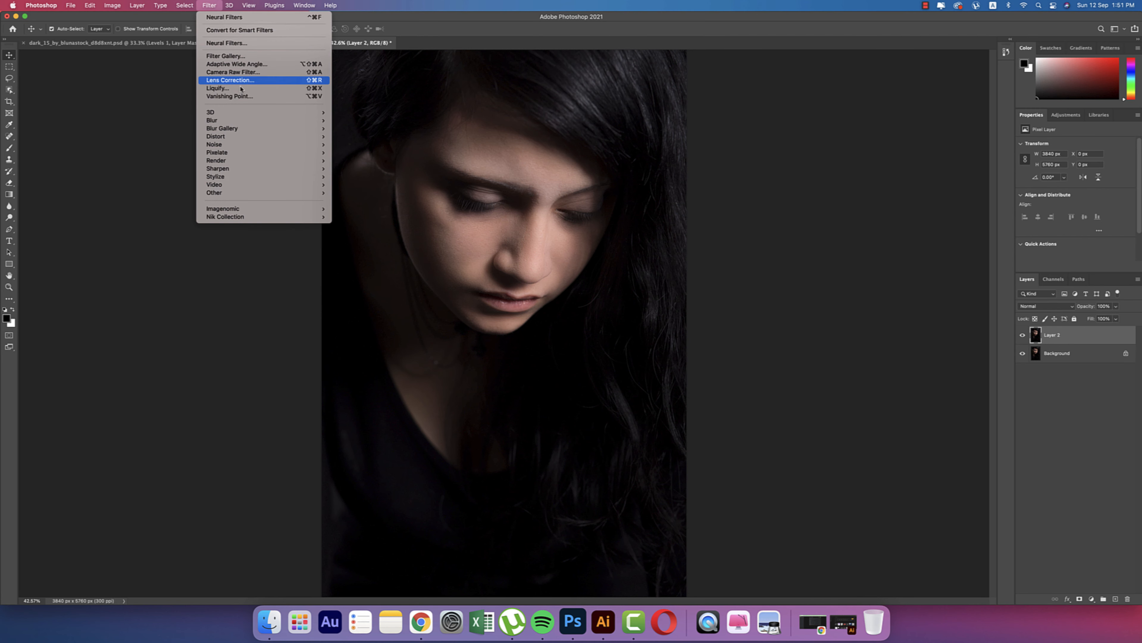
pyautogui.click(233, 72)
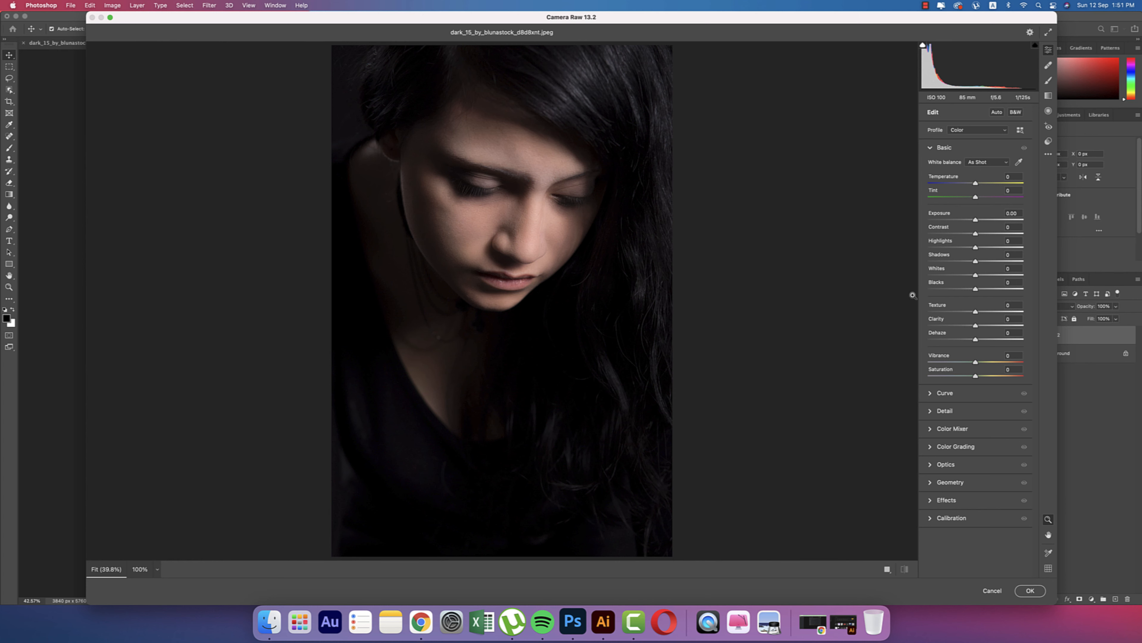
pyautogui.click(932, 148)
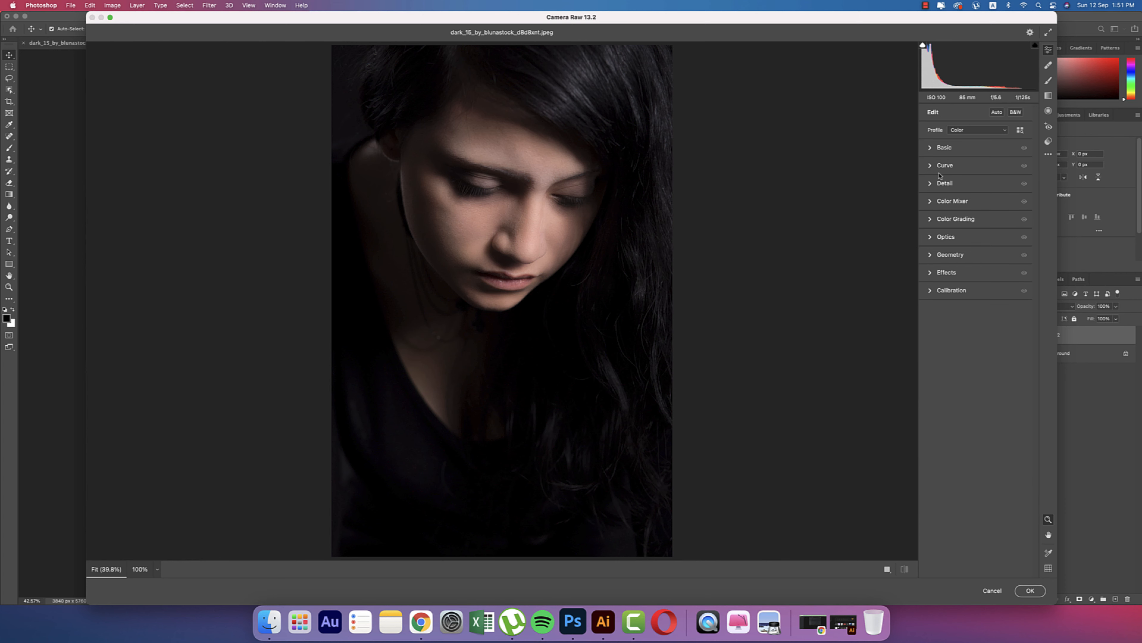
pyautogui.click(1052, 154)
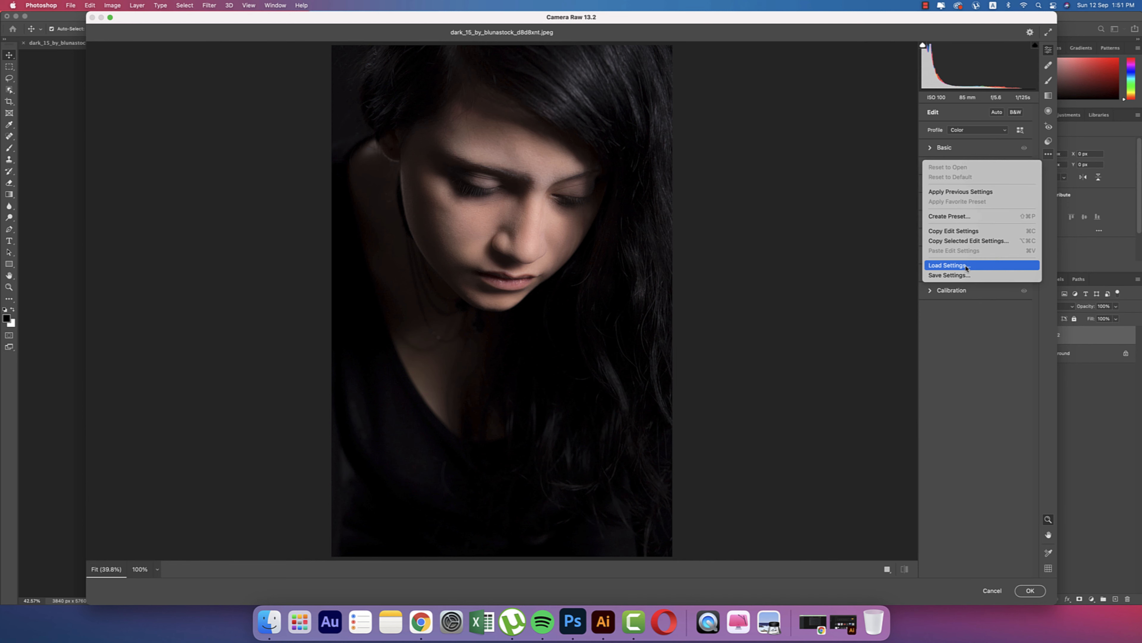
pyautogui.click(998, 268)
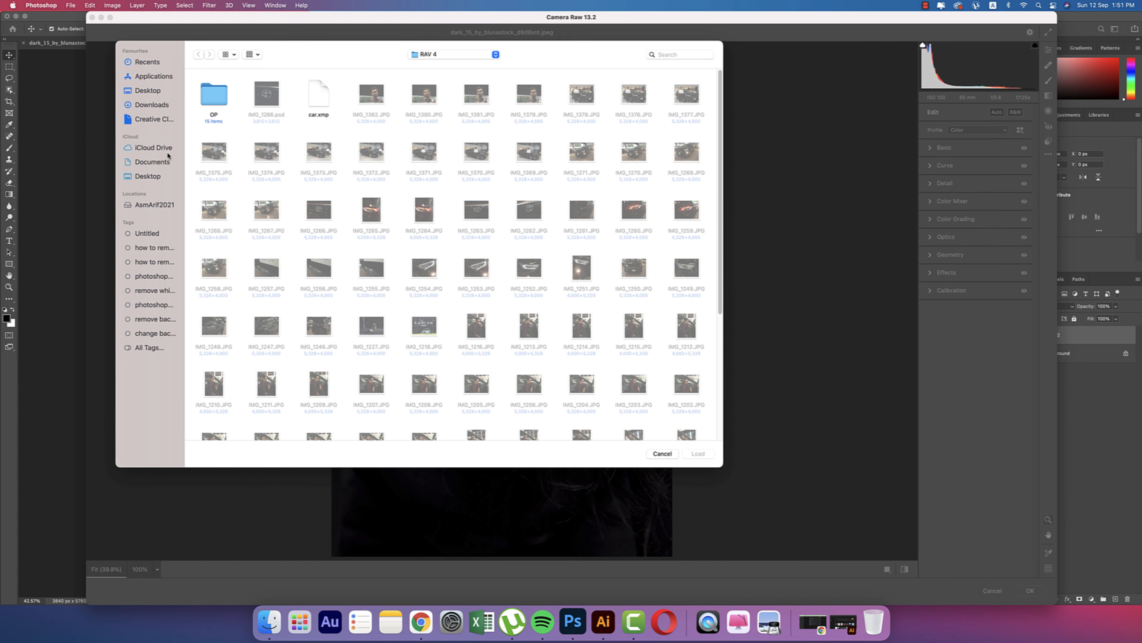
pyautogui.click(155, 205)
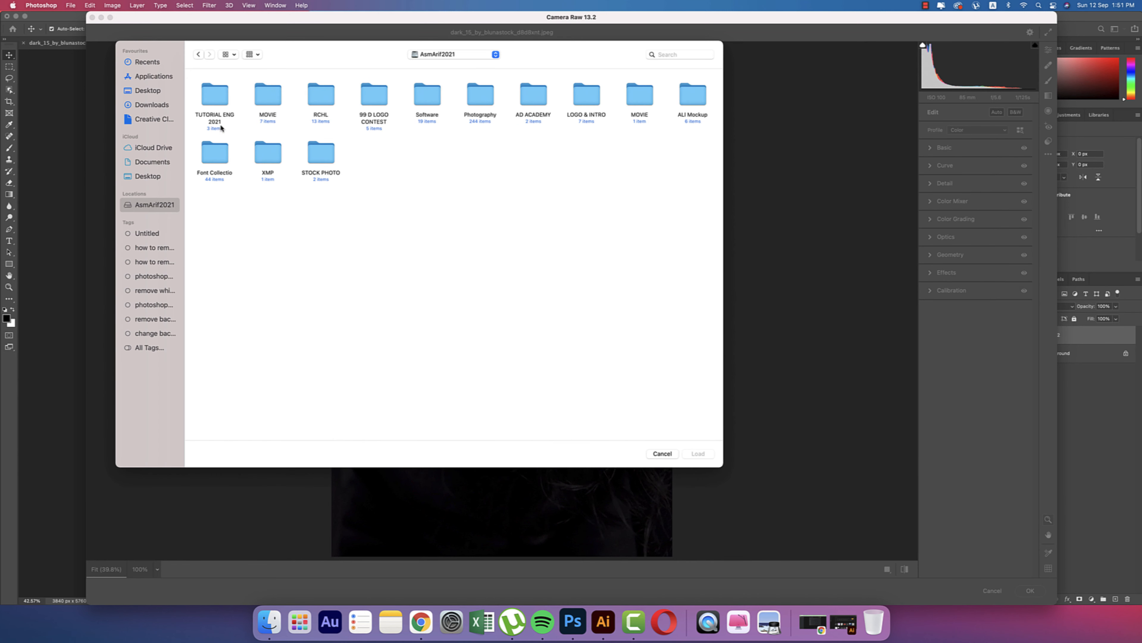
pyautogui.click(212, 95)
pyautogui.doubleClick(210, 94)
pyautogui.doubleClick(211, 93)
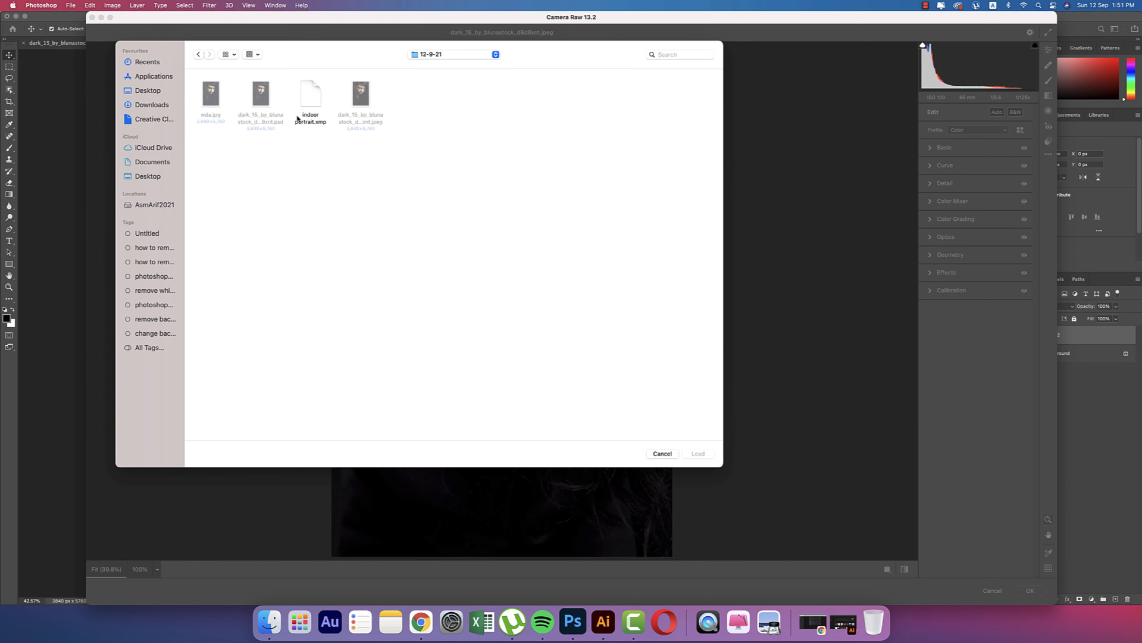
pyautogui.click(309, 107)
pyautogui.click(698, 453)
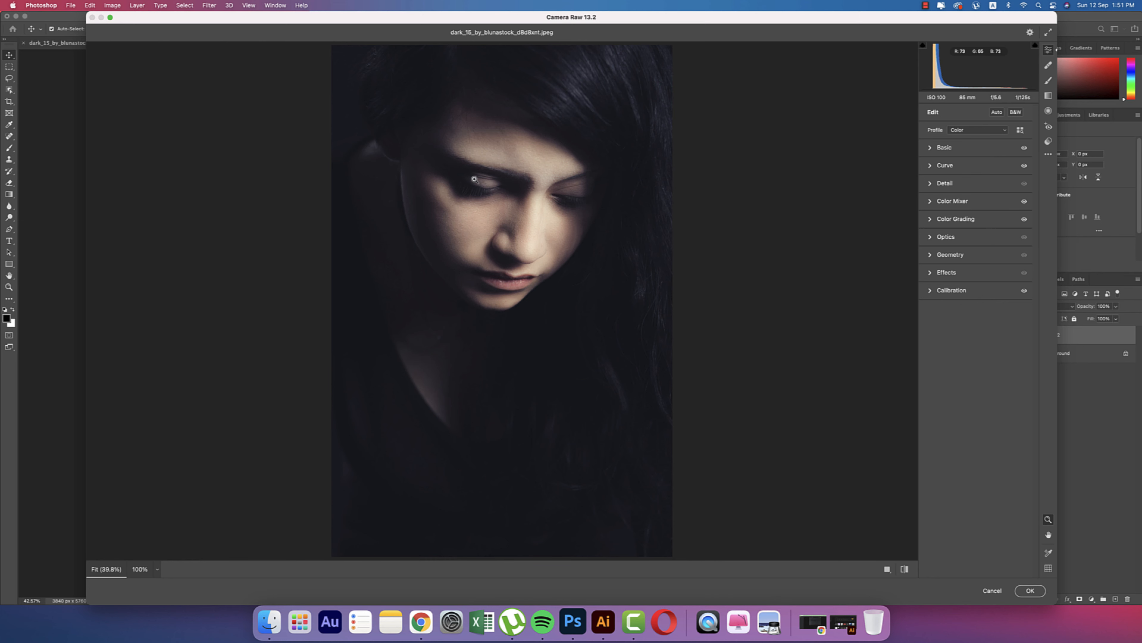
# Check the loaded Basic and Curve adjustments, and set Noise Reduction to 23 and Color Noise Reduction to 33
pyautogui.click(931, 148)
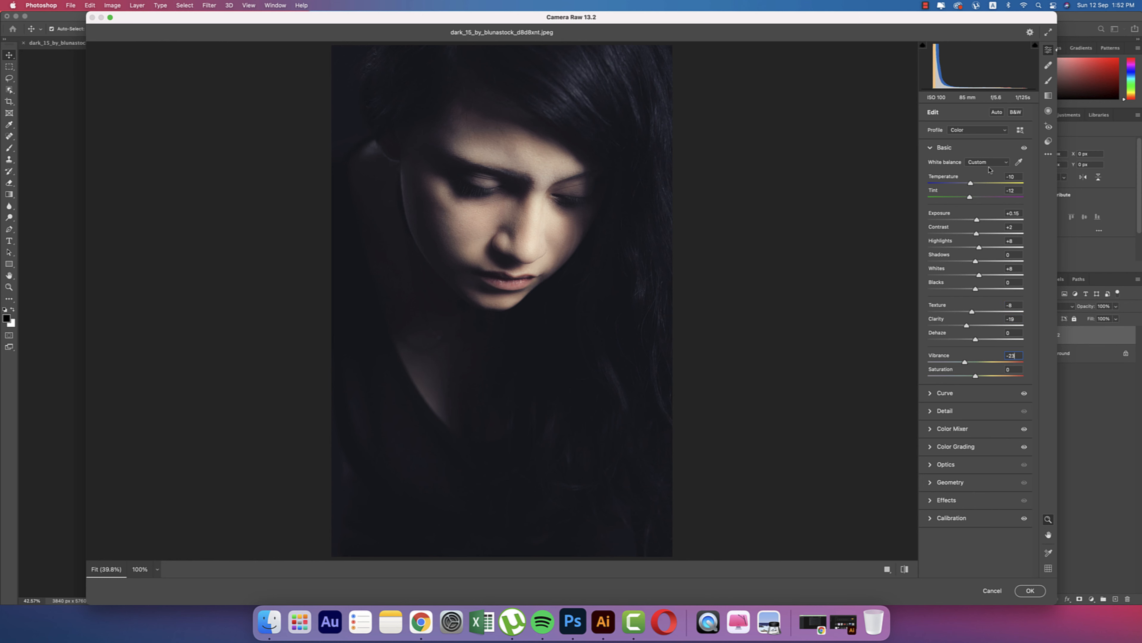
pyautogui.click(930, 148)
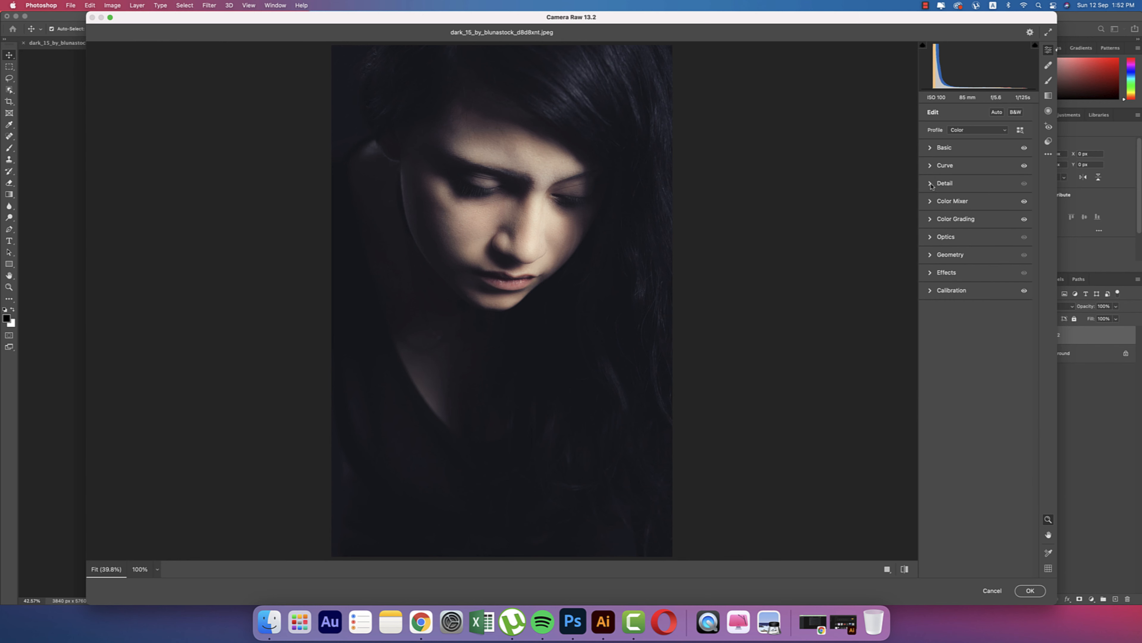
pyautogui.click(929, 166)
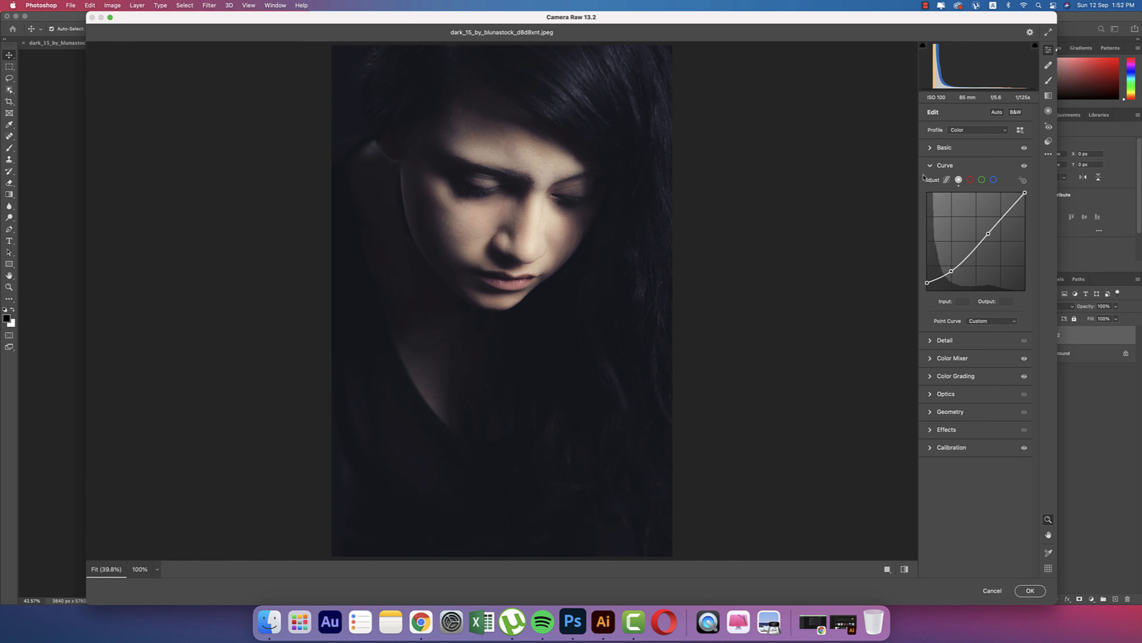
pyautogui.click(930, 165)
pyautogui.click(931, 184)
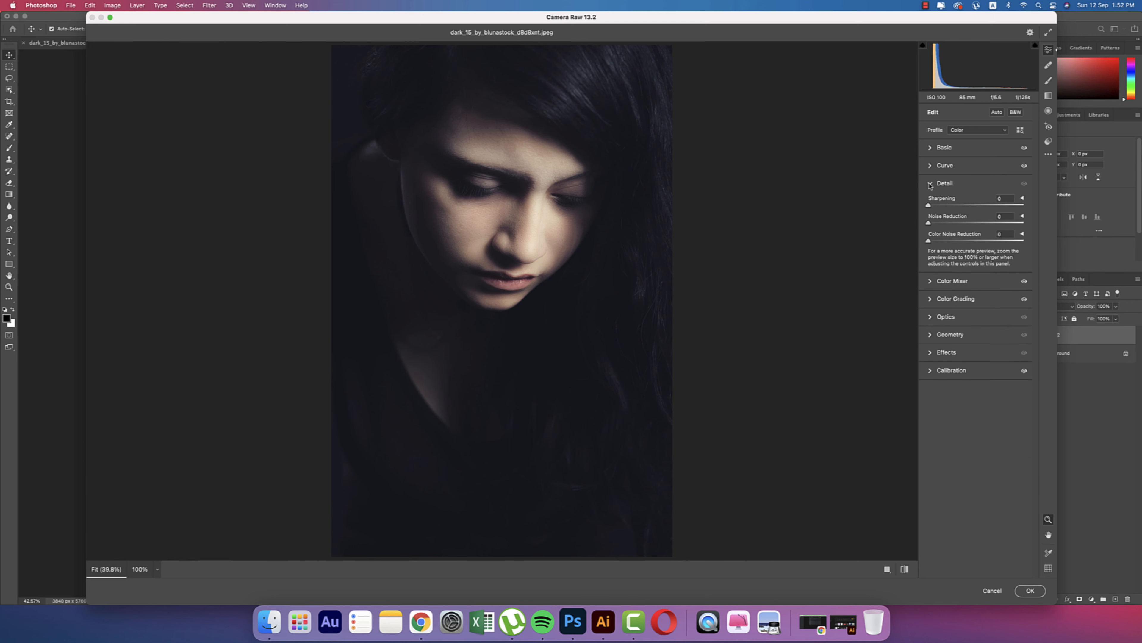
pyautogui.moveTo(939, 223); pyautogui.dragTo(951, 223)
pyautogui.click(959, 241)
pyautogui.click(930, 183)
pyautogui.click(930, 184)
pyautogui.click(930, 183)
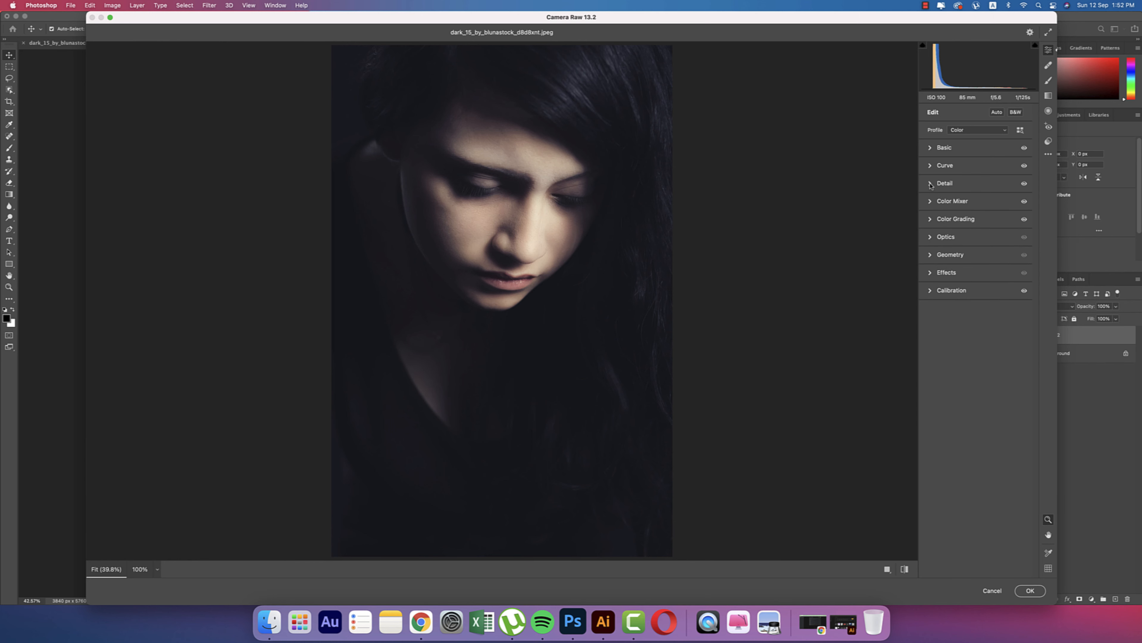
pyautogui.click(930, 183)
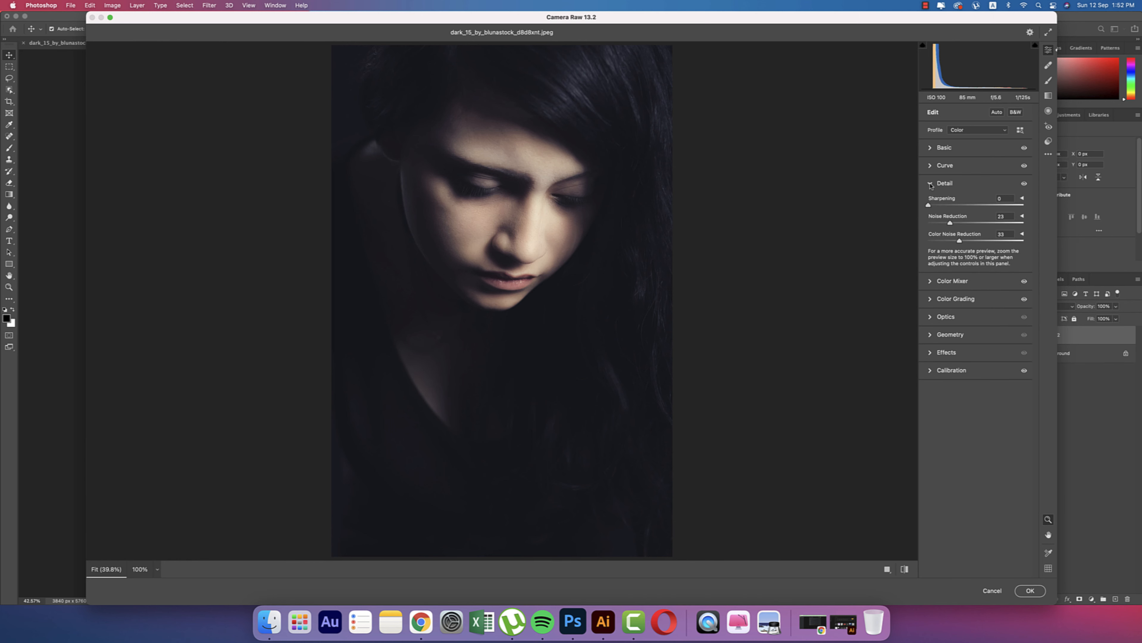
pyautogui.click(931, 183)
pyautogui.click(930, 183)
pyautogui.click(930, 184)
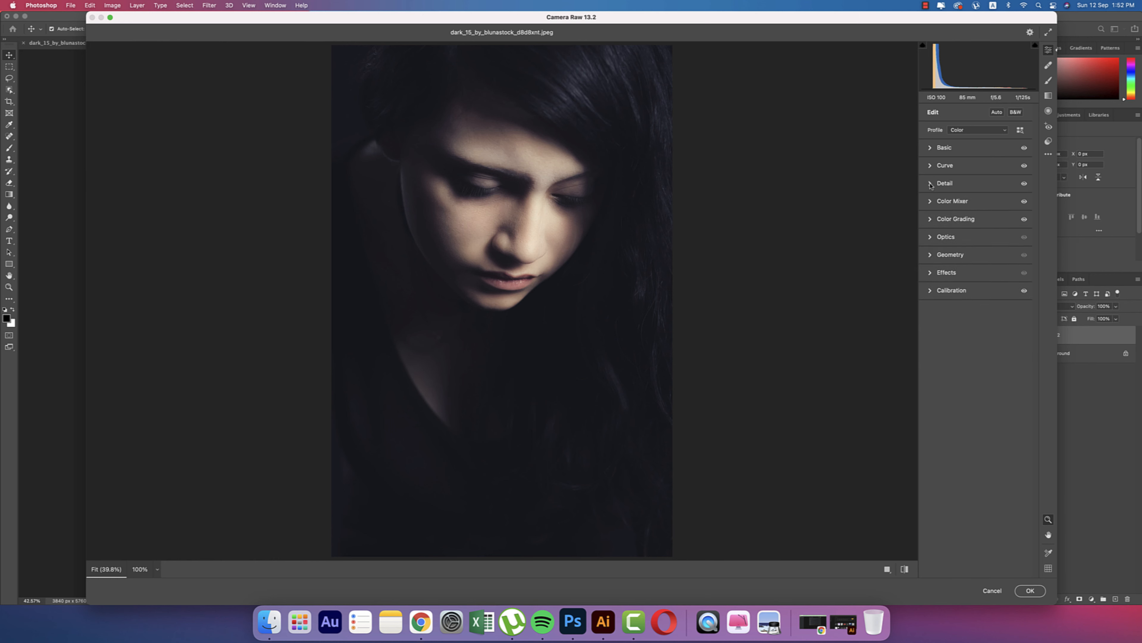
# Review the loaded Detail settings and the Color Mixer's HSL hue, saturation and luminance adjustments
pyautogui.click(931, 184)
pyautogui.click(930, 184)
pyautogui.click(931, 201)
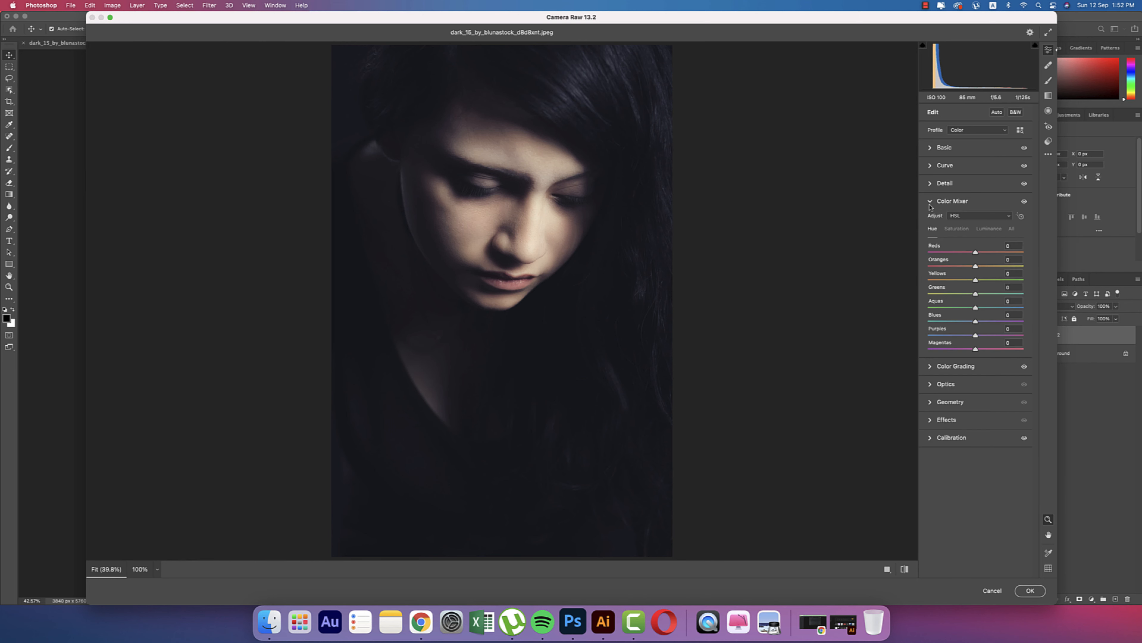
pyautogui.click(955, 229)
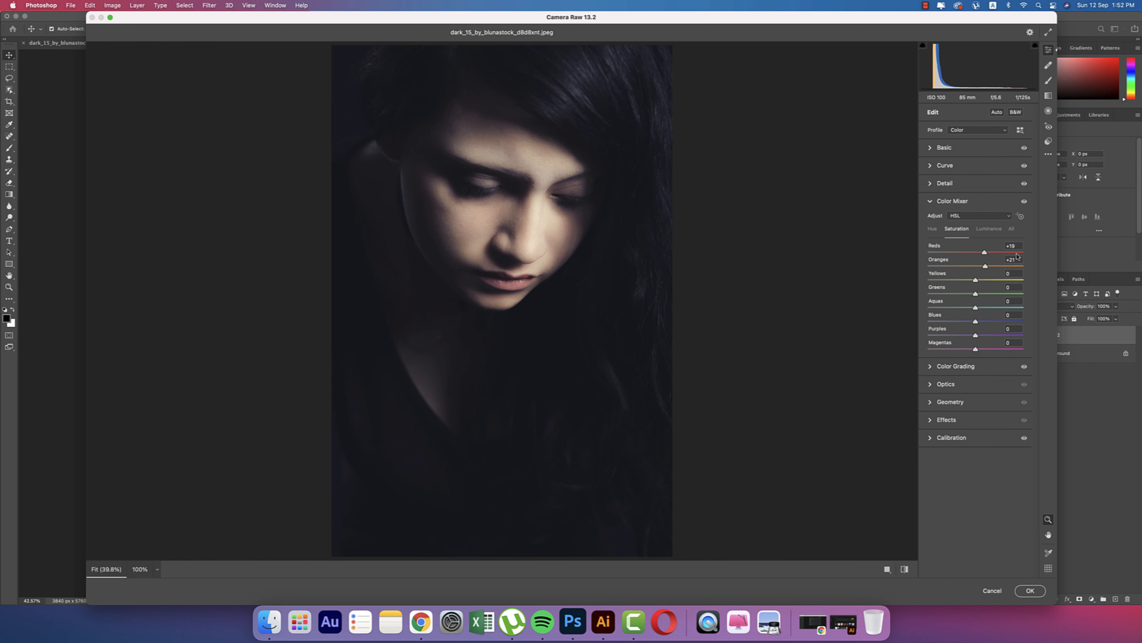
pyautogui.click(989, 229)
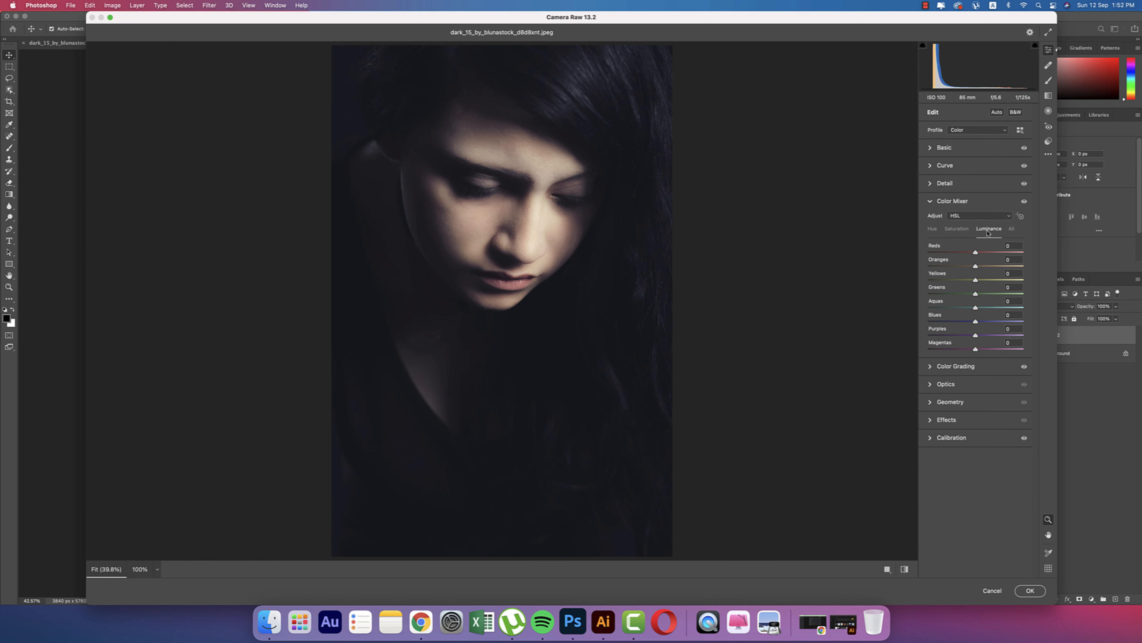
pyautogui.click(933, 229)
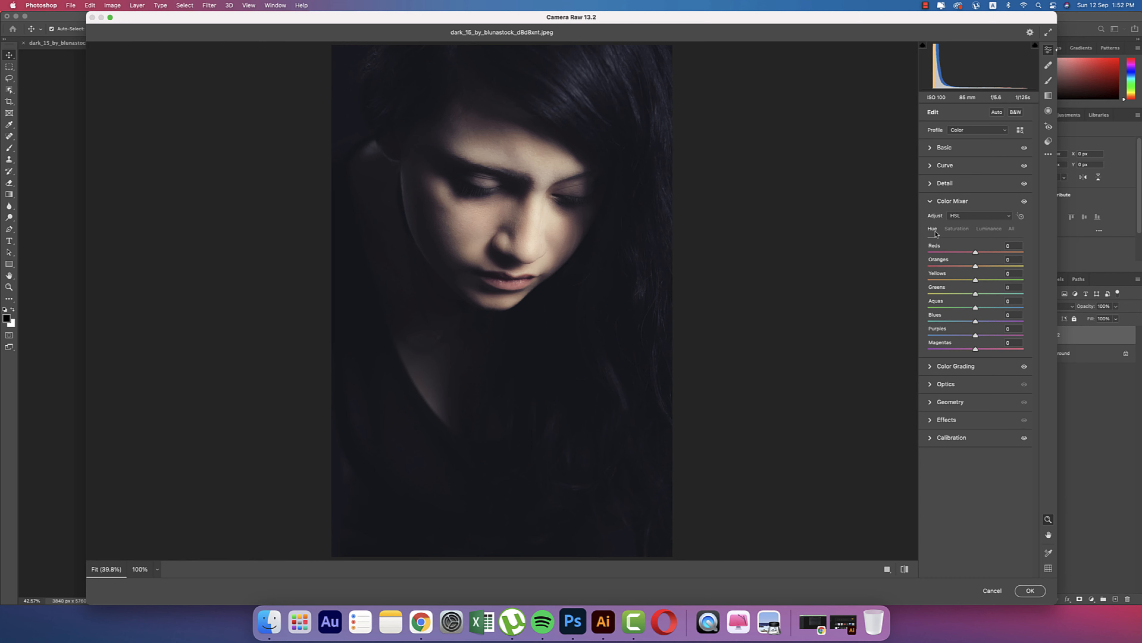
pyautogui.click(957, 229)
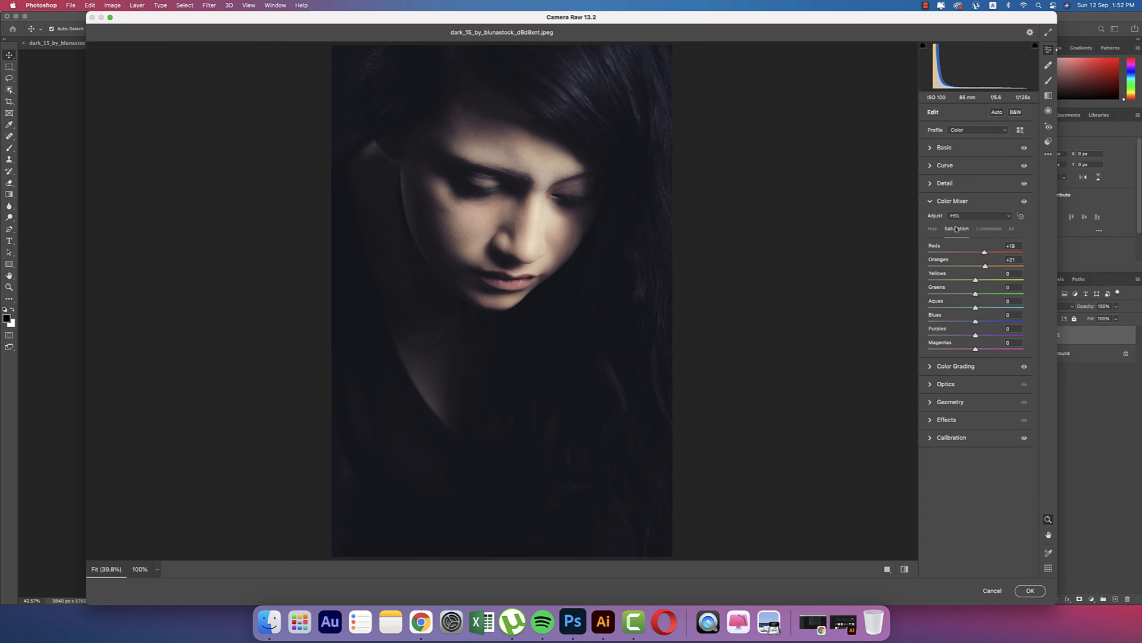
pyautogui.click(995, 228)
pyautogui.click(934, 205)
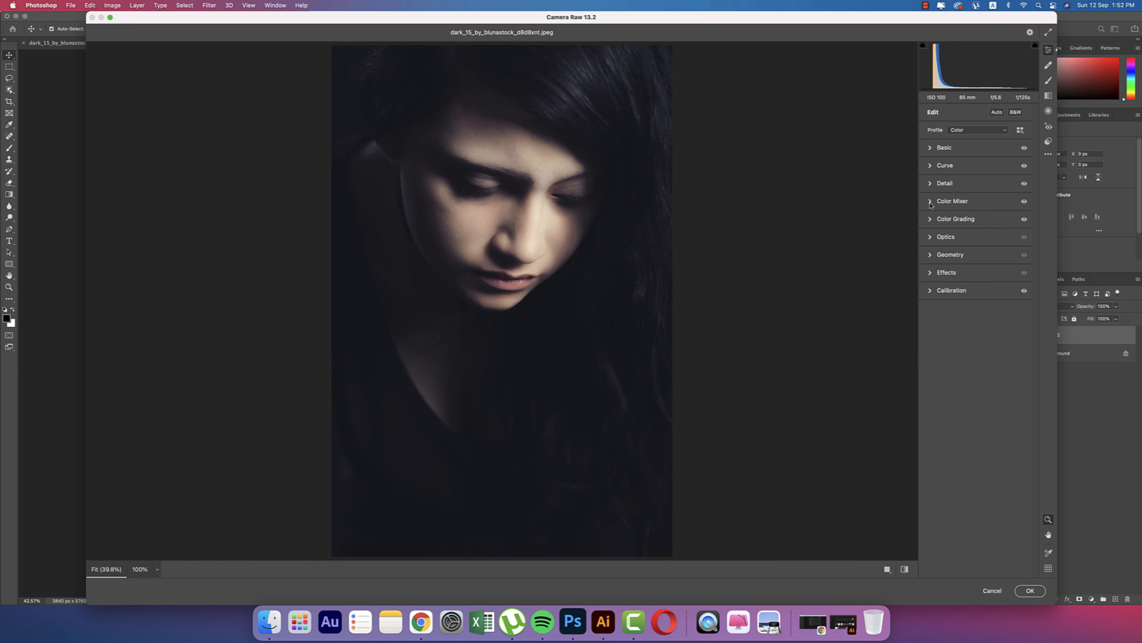
# Examine the Color Grading hue, saturation and luminance settings for the shadows, midtones and highlights
pyautogui.click(933, 219)
pyautogui.click(973, 234)
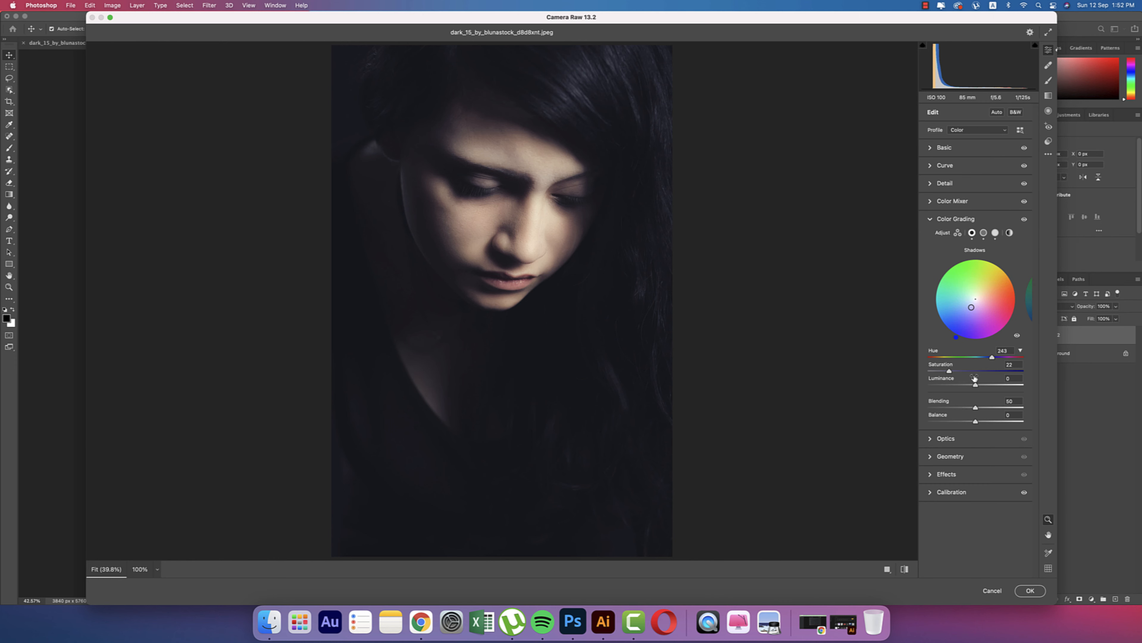
pyautogui.click(1008, 352)
pyautogui.click(1016, 365)
pyautogui.click(984, 232)
pyautogui.click(1005, 351)
pyautogui.click(1013, 365)
pyautogui.click(1021, 351)
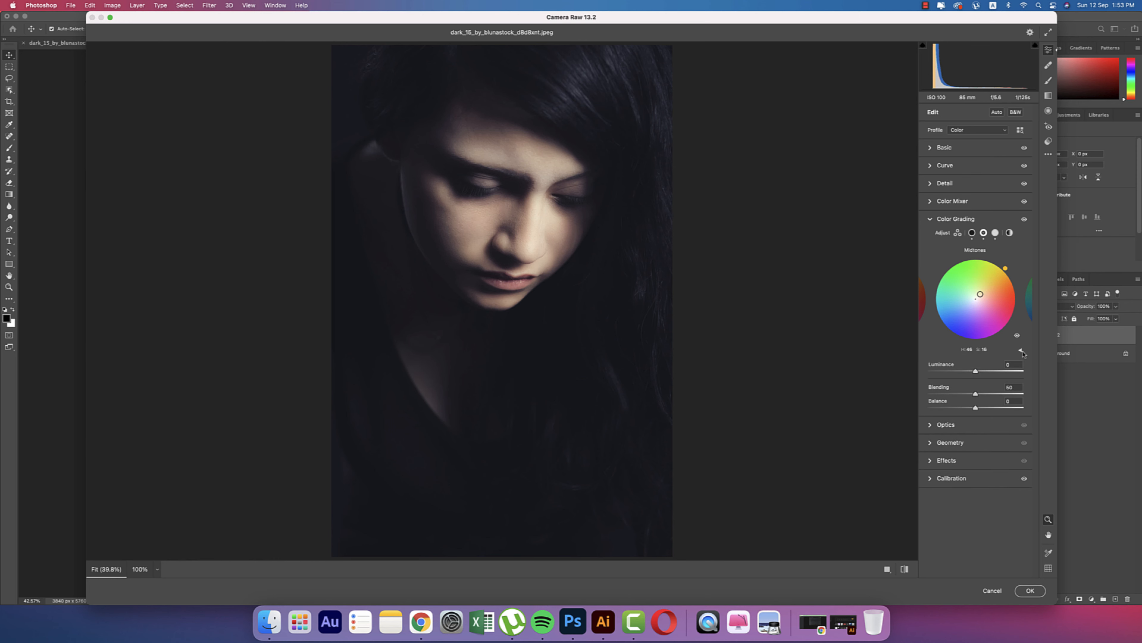
pyautogui.click(1022, 351)
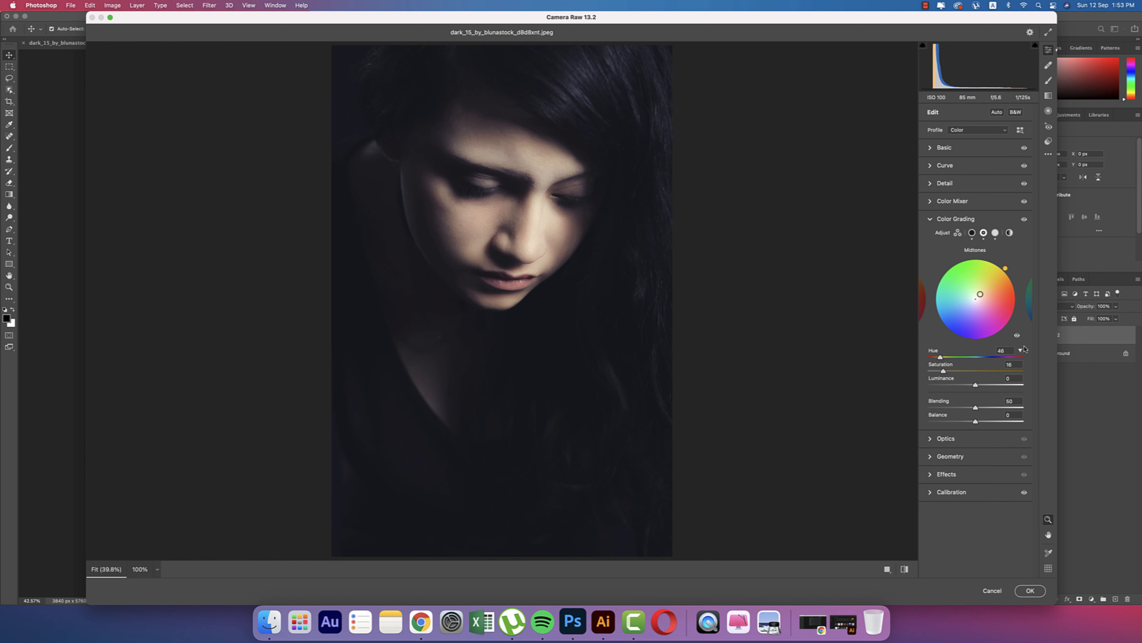
pyautogui.click(994, 235)
pyautogui.click(1002, 350)
pyautogui.click(1018, 365)
pyautogui.click(1014, 378)
pyautogui.click(930, 218)
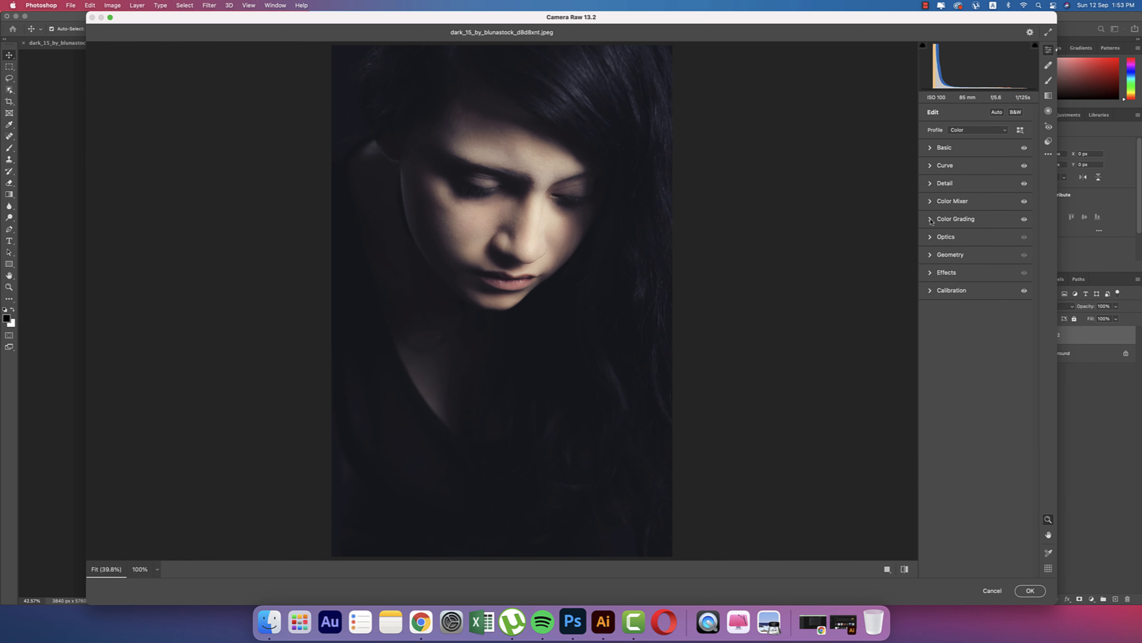
# Look through the Optics, Geometry and Effects settings and the Calibration values for the red, green and blue primaries
pyautogui.click(930, 255)
pyautogui.click(928, 238)
pyautogui.click(930, 239)
pyautogui.click(930, 273)
pyautogui.click(930, 274)
pyautogui.click(930, 290)
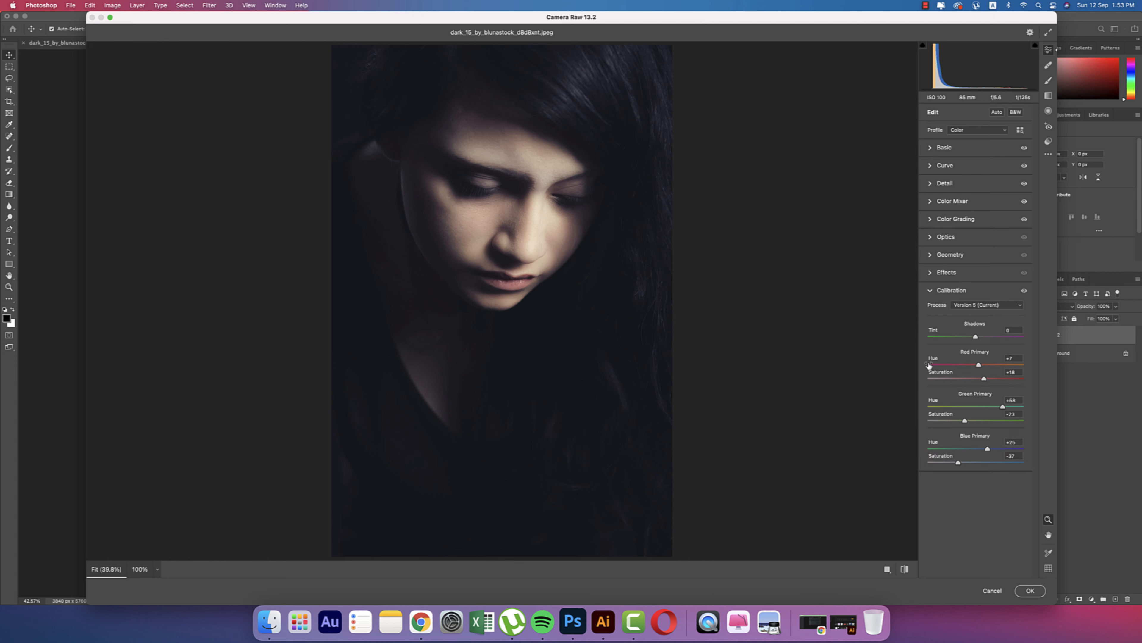
pyautogui.click(1014, 359)
pyautogui.click(1018, 373)
pyautogui.click(1019, 400)
pyautogui.click(1021, 415)
pyautogui.click(1014, 442)
pyautogui.click(1020, 456)
# Apply the Camera Raw adjustments and toggle Layer 2's visibility to compare the graded portrait with the original
pyautogui.click(1026, 590)
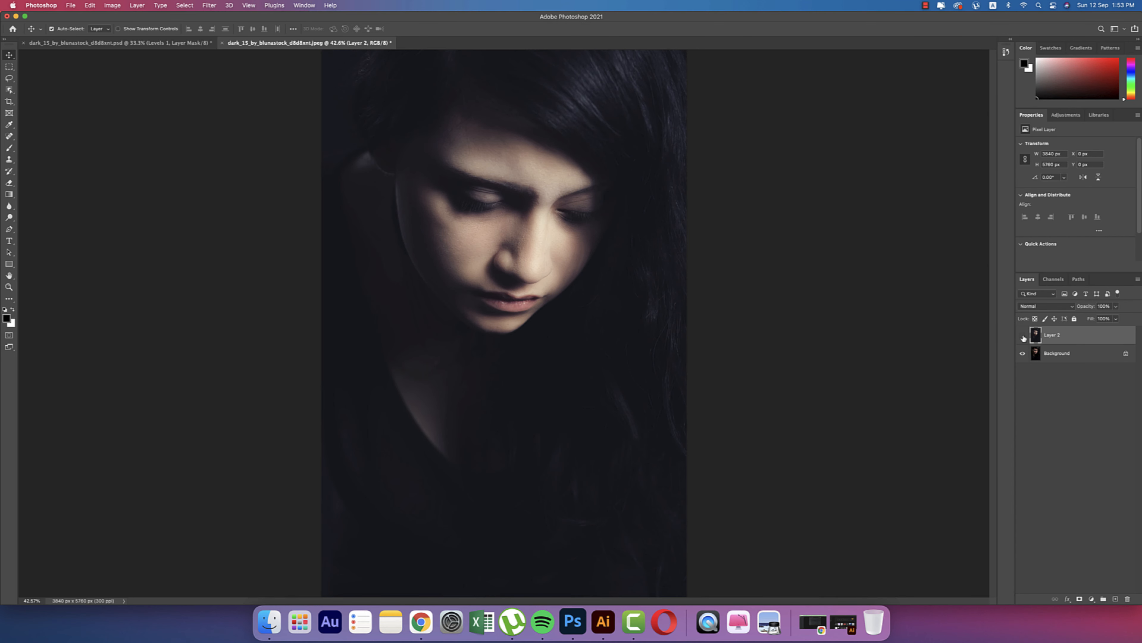
pyautogui.click(1022, 335)
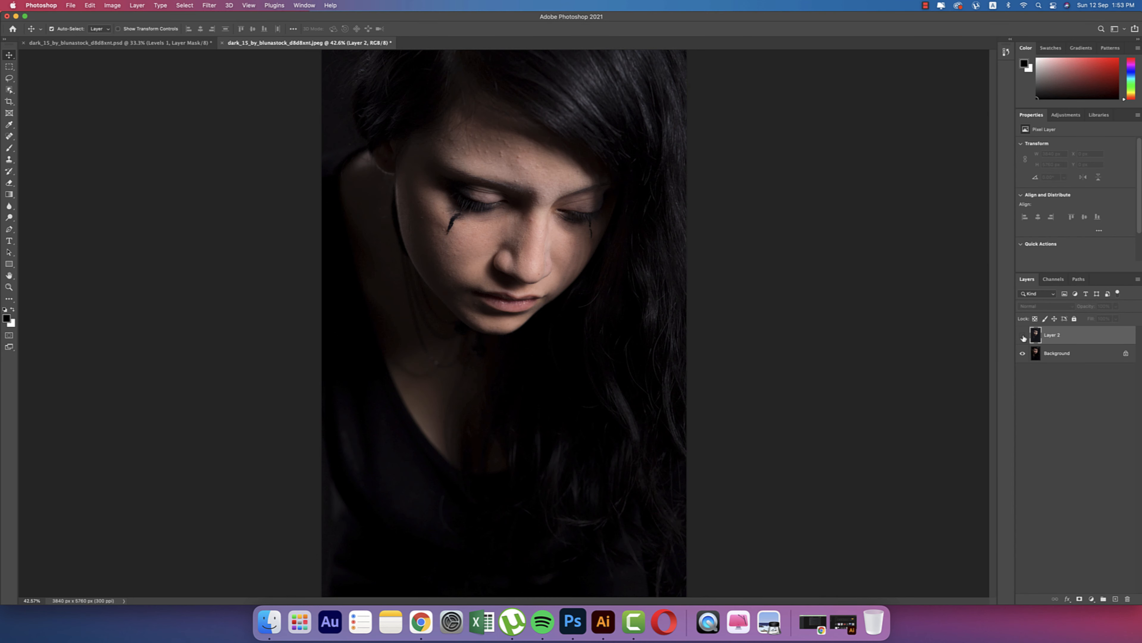
pyautogui.click(1022, 336)
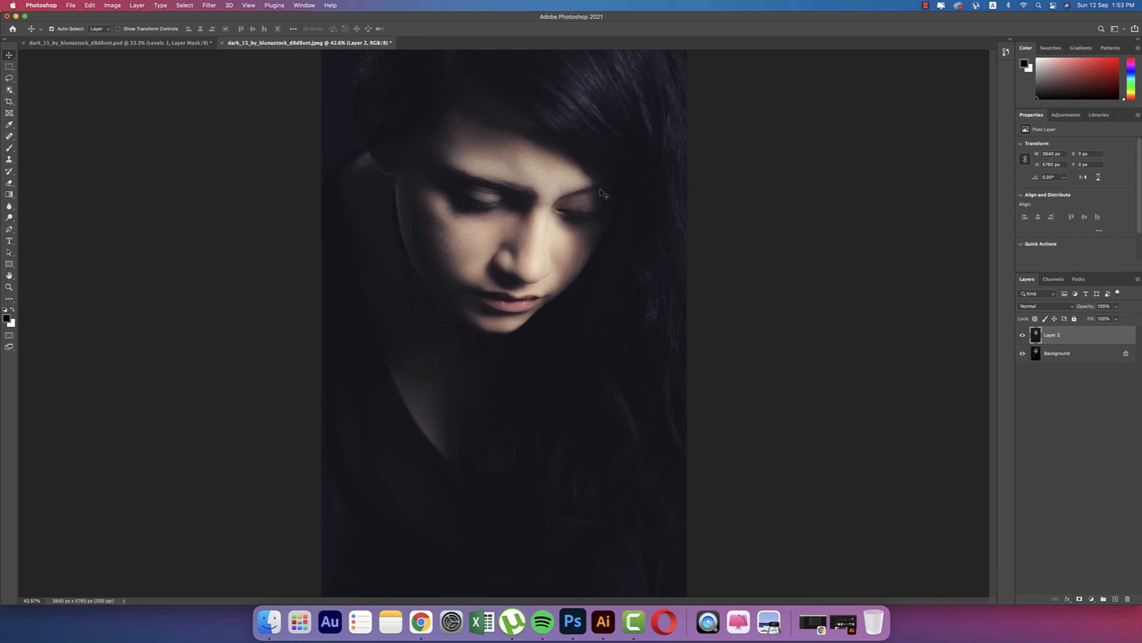
# Apply the Color Efex Pro 4 Cross Processing filter with method L05 at 16% strength
pyautogui.click(213, 6)
pyautogui.moveTo(265, 218)
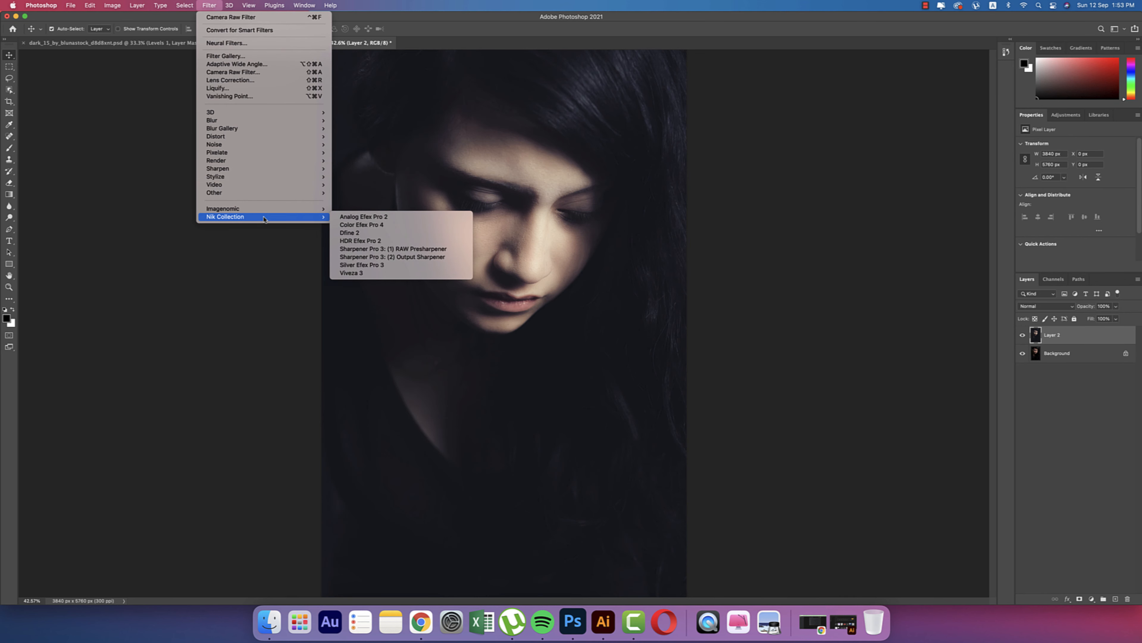
pyautogui.click(335, 223)
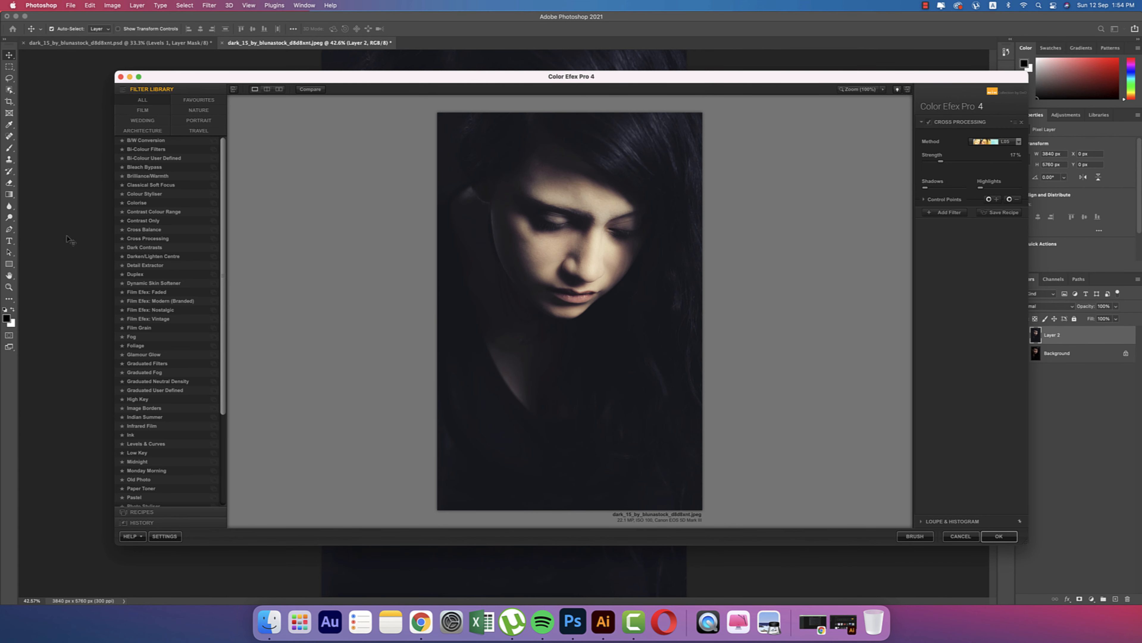
pyautogui.click(151, 242)
pyautogui.click(994, 141)
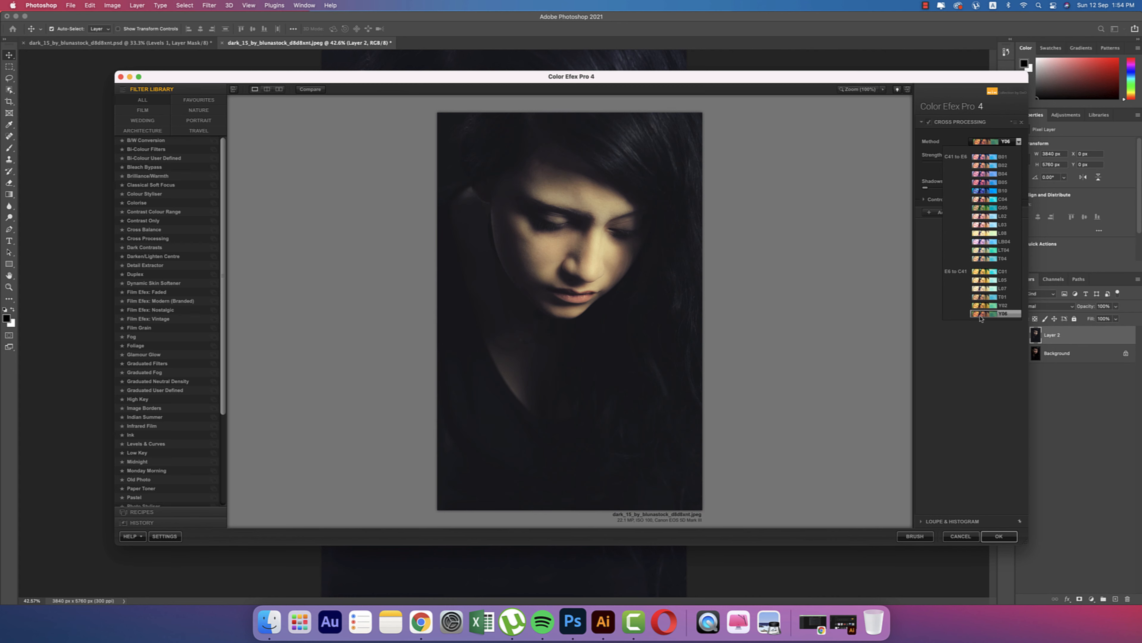
pyautogui.click(984, 280)
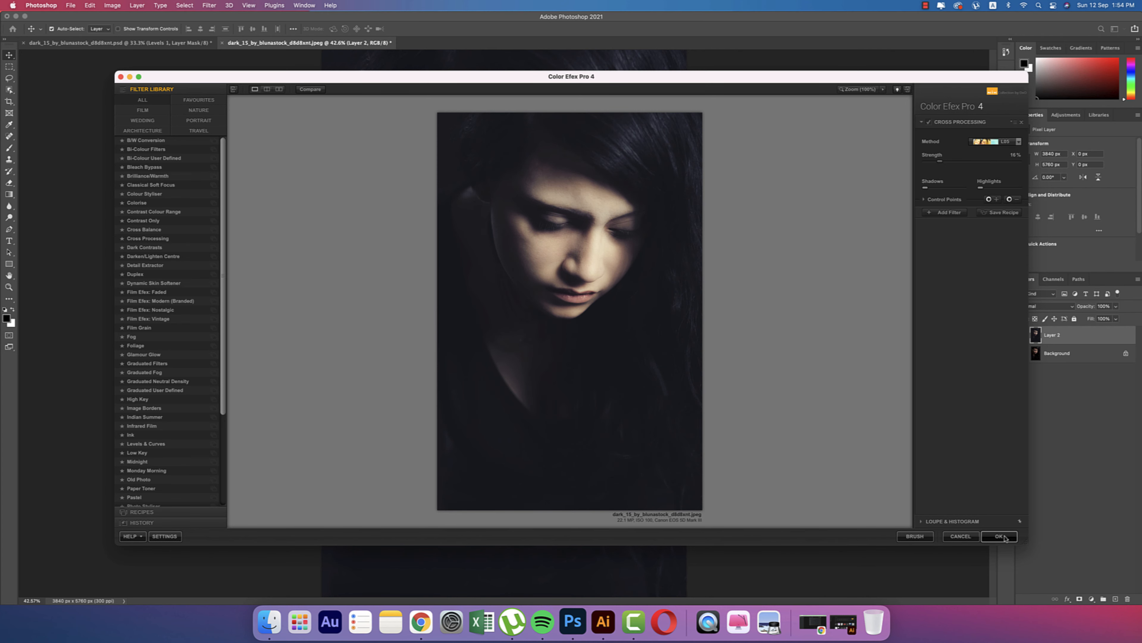
pyautogui.press('Return')
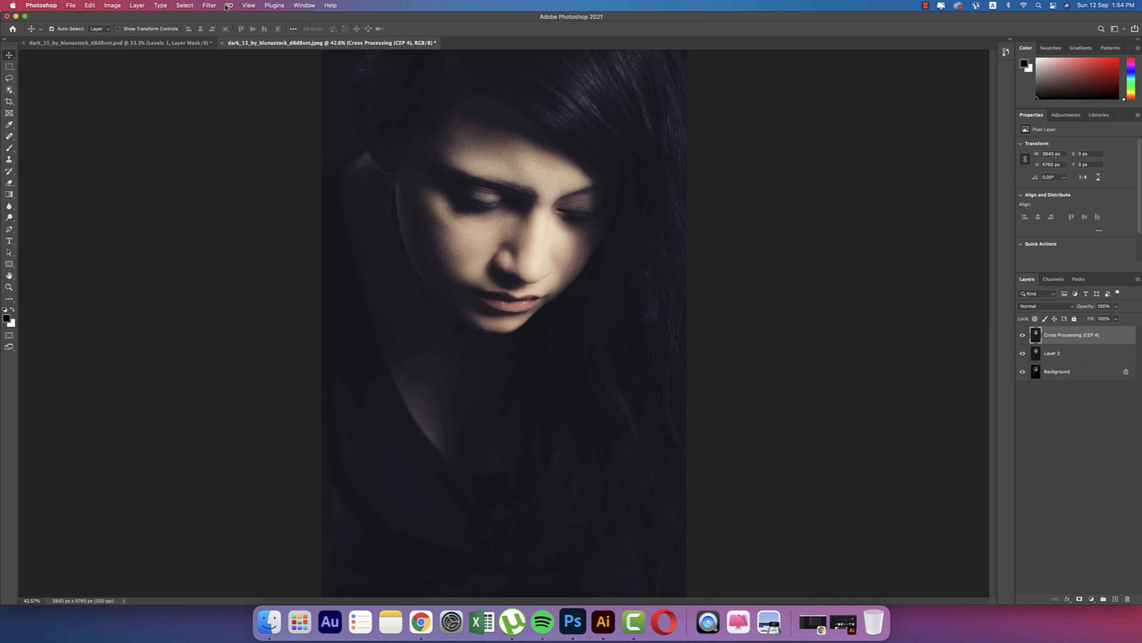
# Apply the Camera Raw Filter to the Cross Processing layer with Highlights at -17 and Whites at +28
pyautogui.click(210, 6)
pyautogui.click(228, 72)
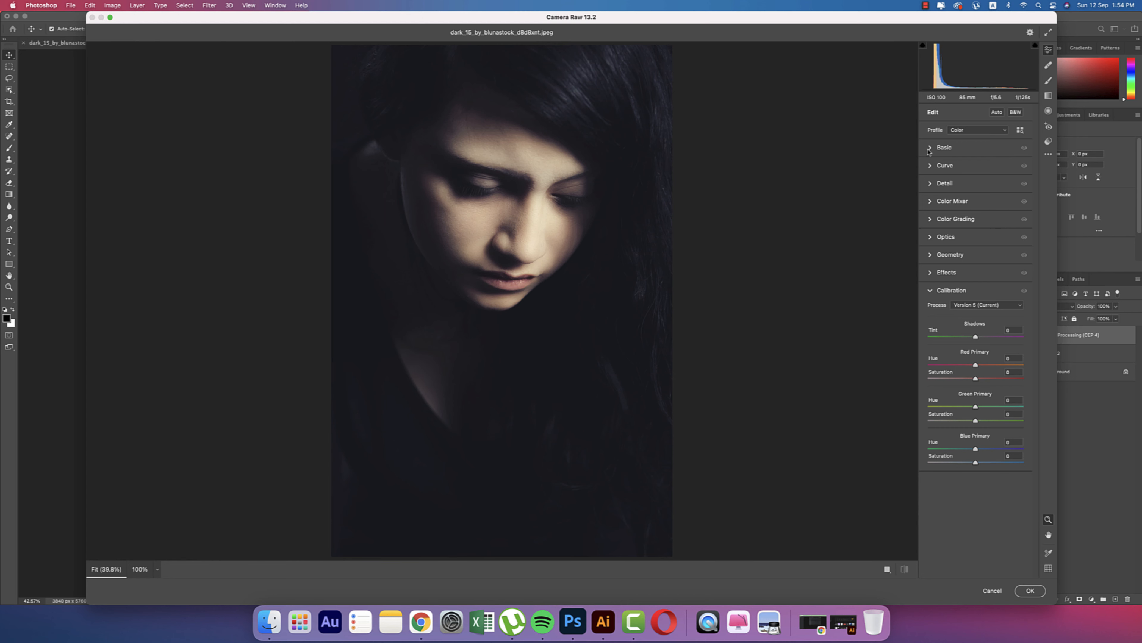
pyautogui.click(930, 147)
pyautogui.moveTo(975, 248); pyautogui.dragTo(968, 249)
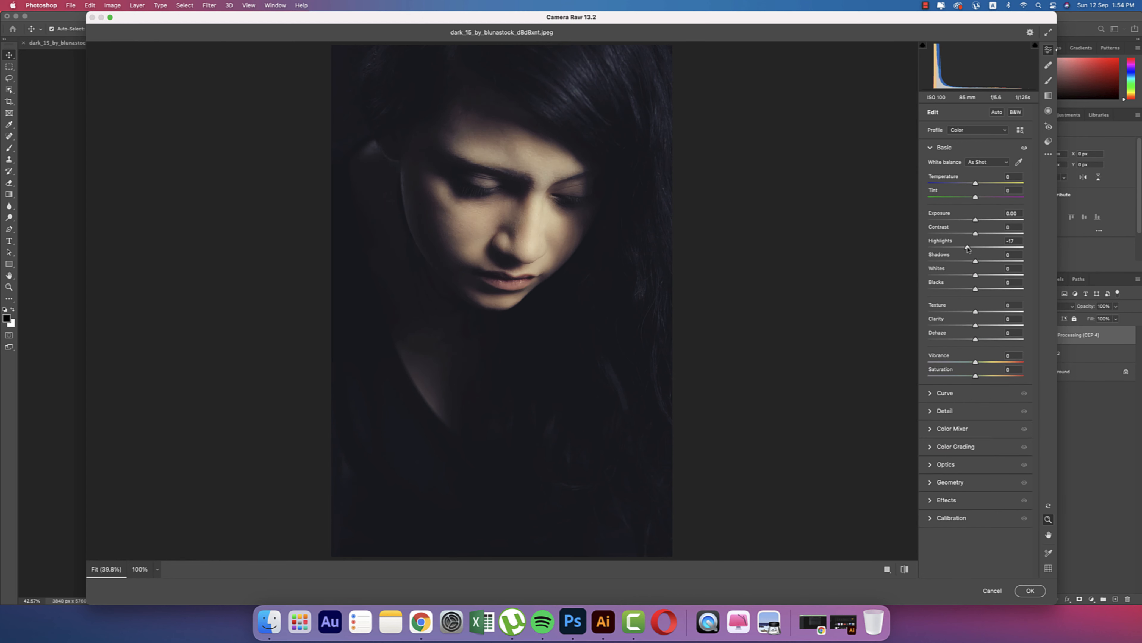
pyautogui.click(989, 275)
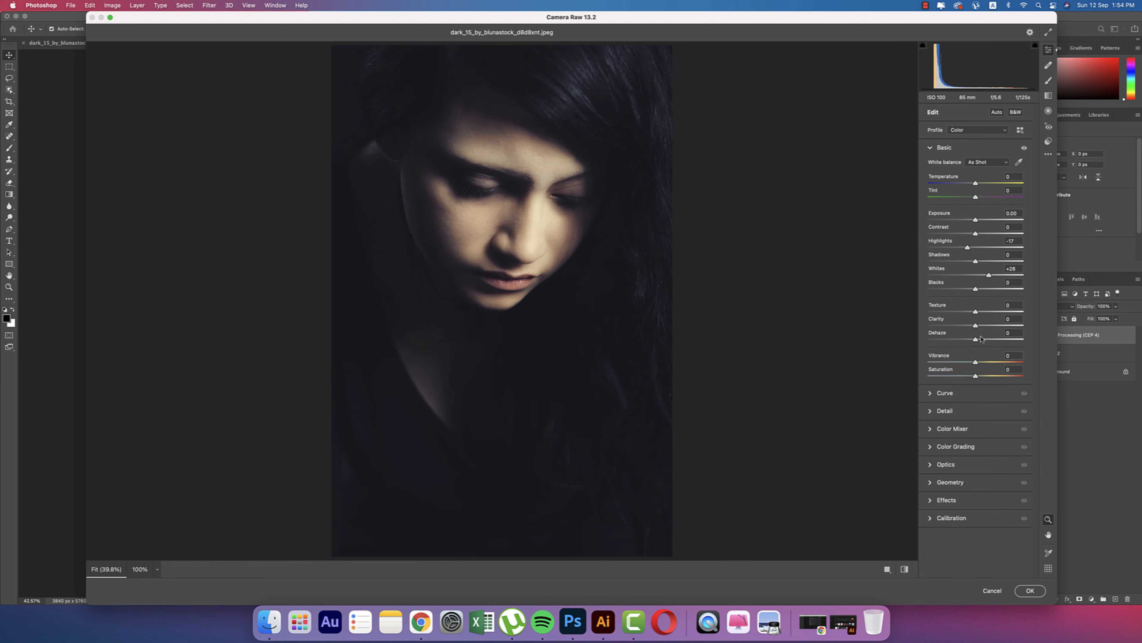
pyautogui.click(1030, 591)
# Add a Levels adjustment layer with midtones 0.96 and white input 243, and compare the result with the original Background
pyautogui.click(1091, 599)
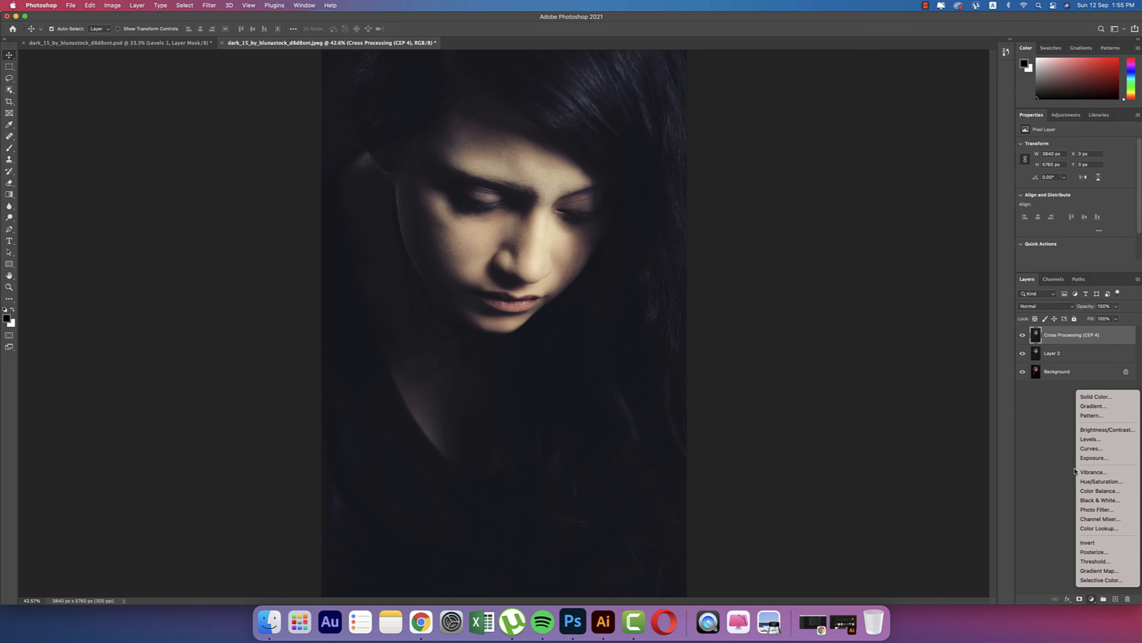
pyautogui.click(1086, 440)
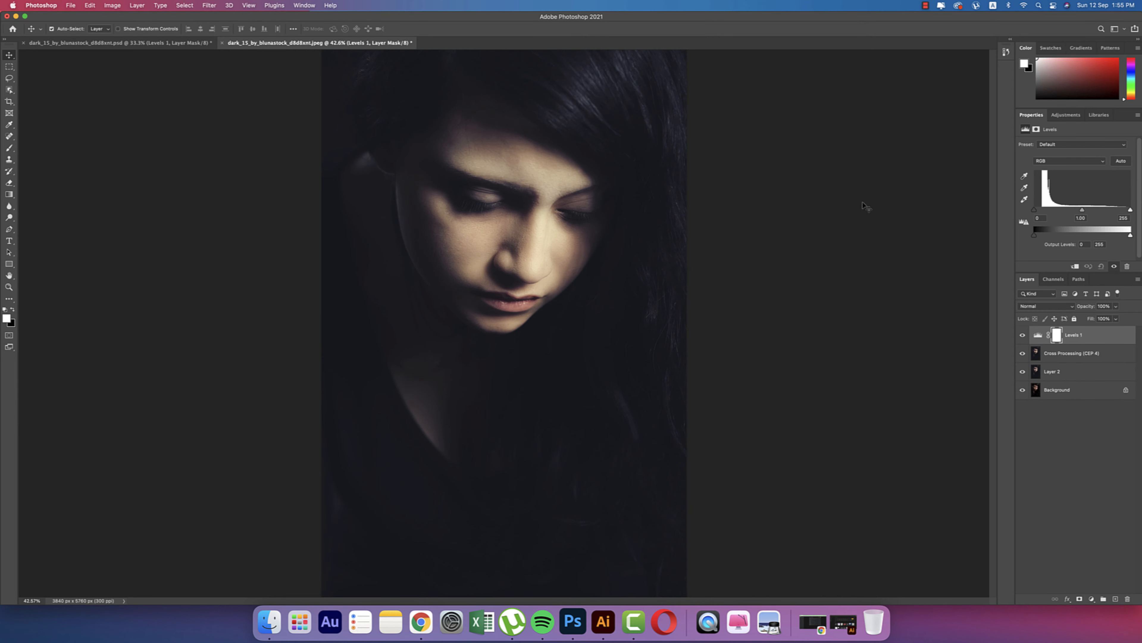
pyautogui.click(1043, 335)
pyautogui.moveTo(1130, 210); pyautogui.dragTo(1081, 210)
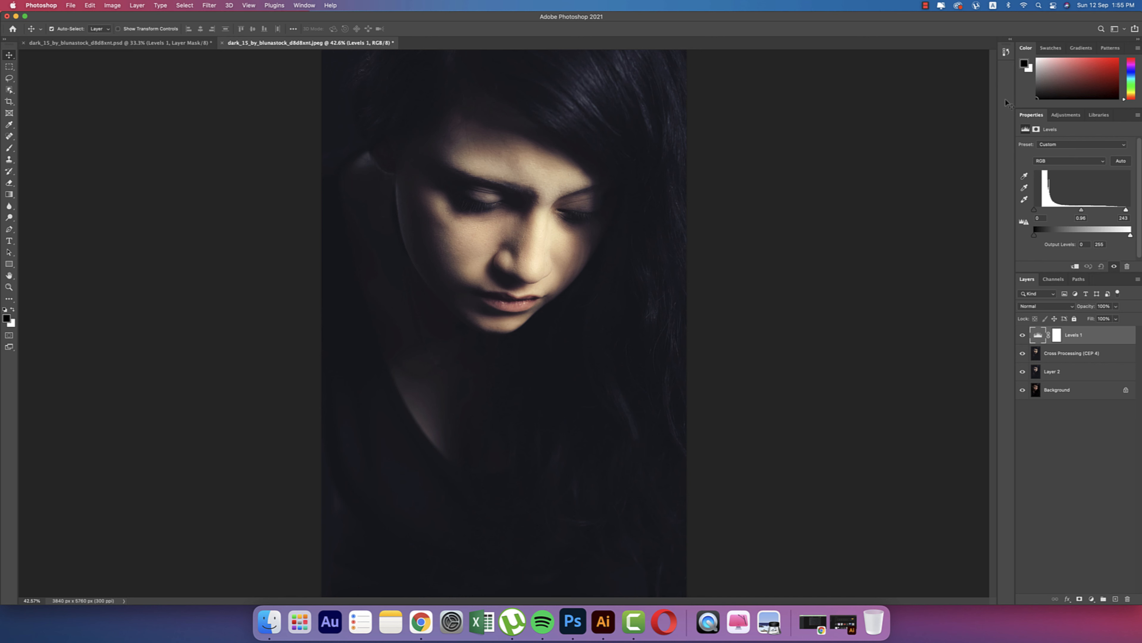
pyautogui.click(157, 187)
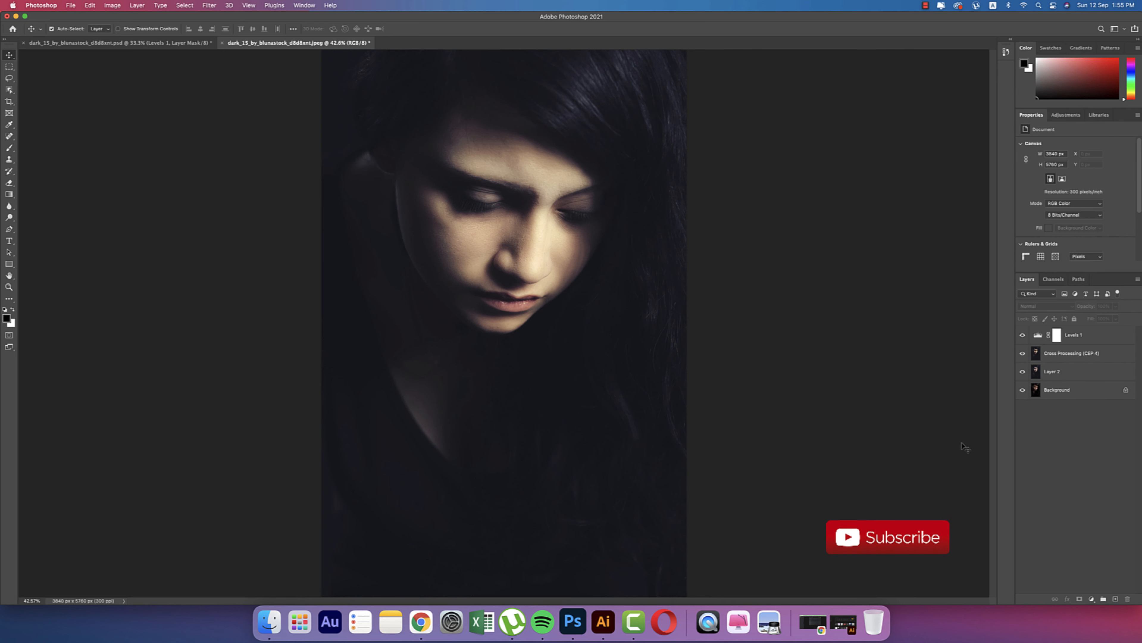
pyautogui.keyDown('alt'); pyautogui.click(1023, 390); pyautogui.keyUp('alt')
pyautogui.keyDown('alt'); pyautogui.click(1023, 390); pyautogui.keyUp('alt')
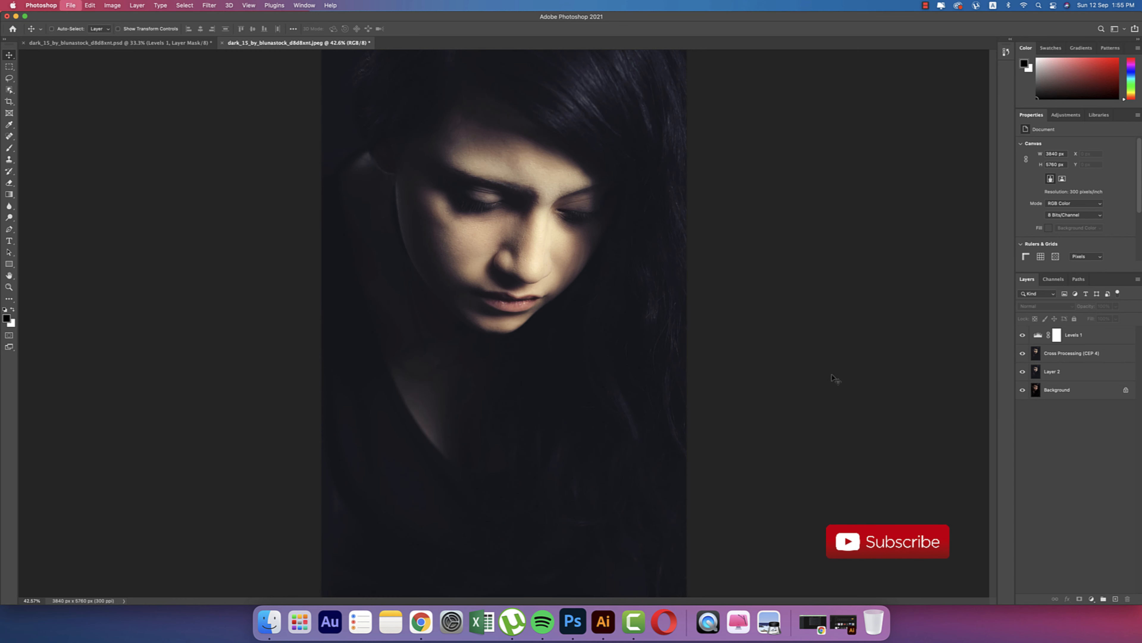
# Save the layered document in Photoshop format in the 12-9-21 folder
pyautogui.press('super+s')
pyautogui.press('Return')
pyautogui.press('Return')
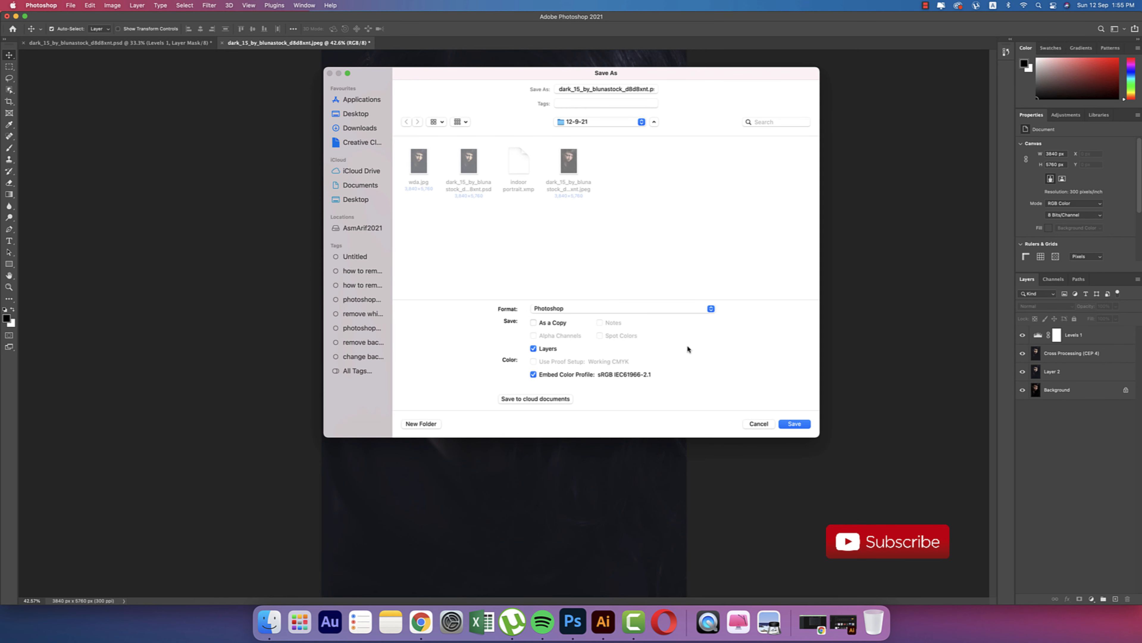